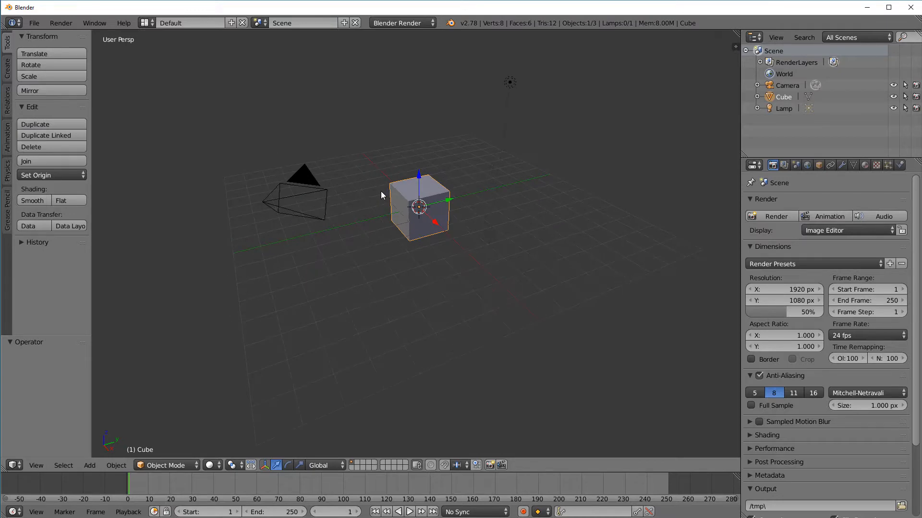
# - Raise the cube about 1 unit along the Z axis
pyautogui.rightClick(510, 83)
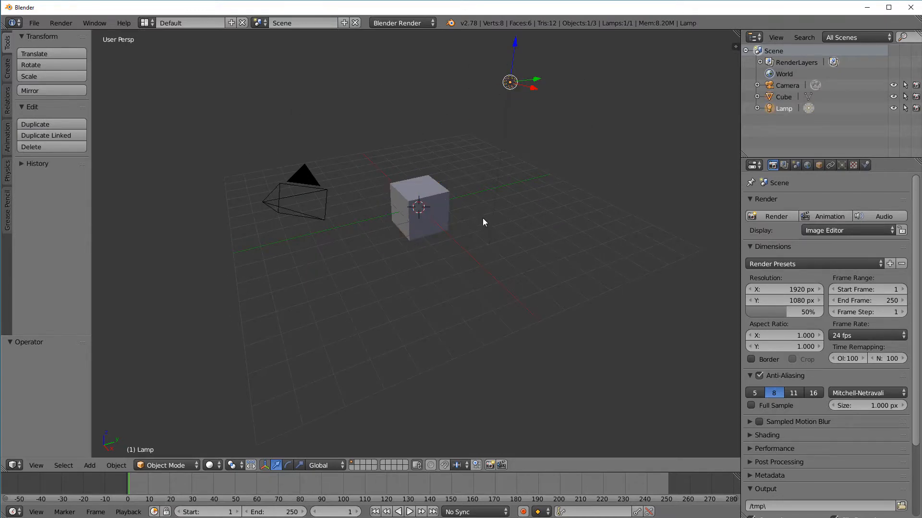
pyautogui.moveTo(343, 195); pyautogui.dragTo(385, 223, button='middle')
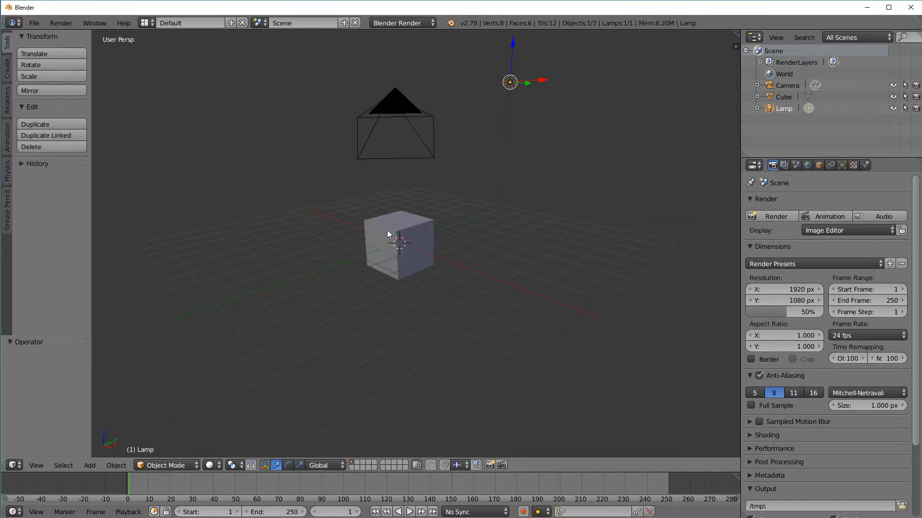
pyautogui.rightClick(388, 234)
pyautogui.moveTo(401, 254); pyautogui.dragTo(401, 225, button='middle')
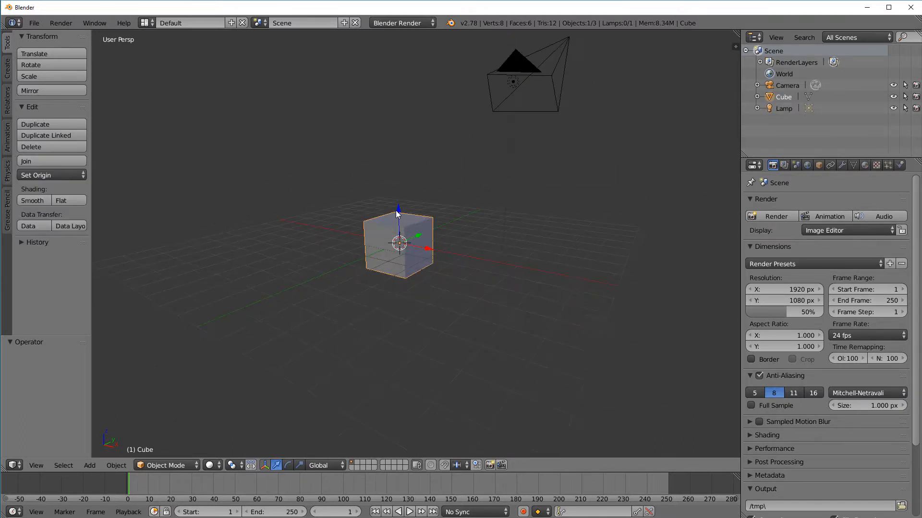
pyautogui.moveTo(397, 215); pyautogui.dragTo(397, 187)
pyautogui.moveTo(397, 188); pyautogui.dragTo(317, 280, button='middle')
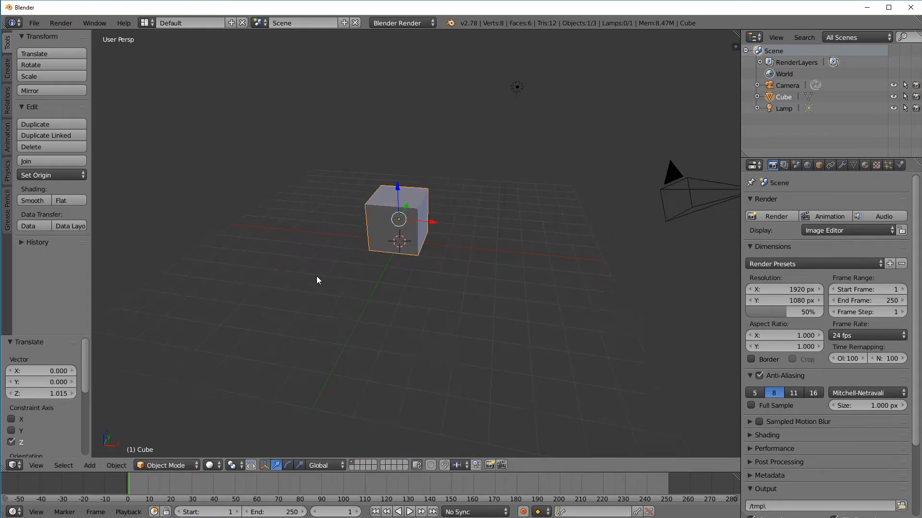
pyautogui.moveTo(379, 269); pyautogui.dragTo(522, 259, button='middle')
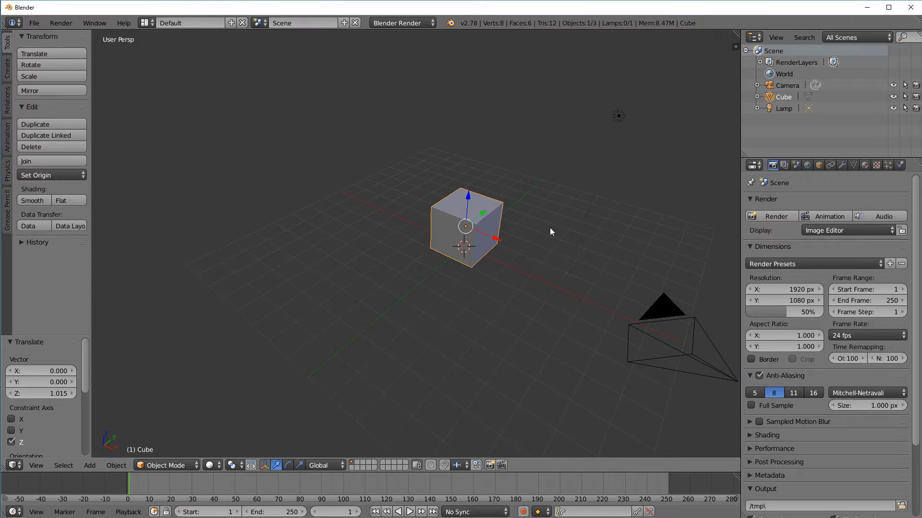
# - Add a plane under the cube and scale its mesh in Edit Mode by about 7.3 to form a floor
pyautogui.hotkey('shift', 'a')
pyautogui.click(575, 112)
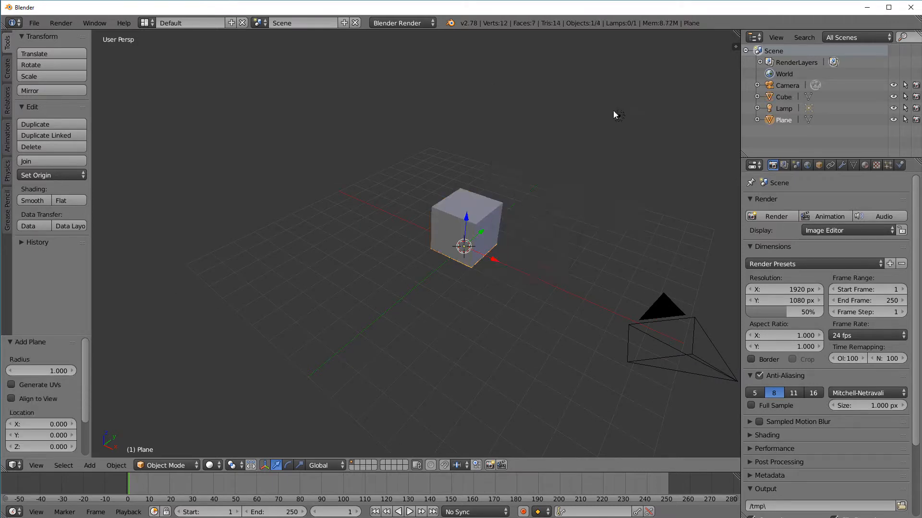
pyautogui.click(156, 466)
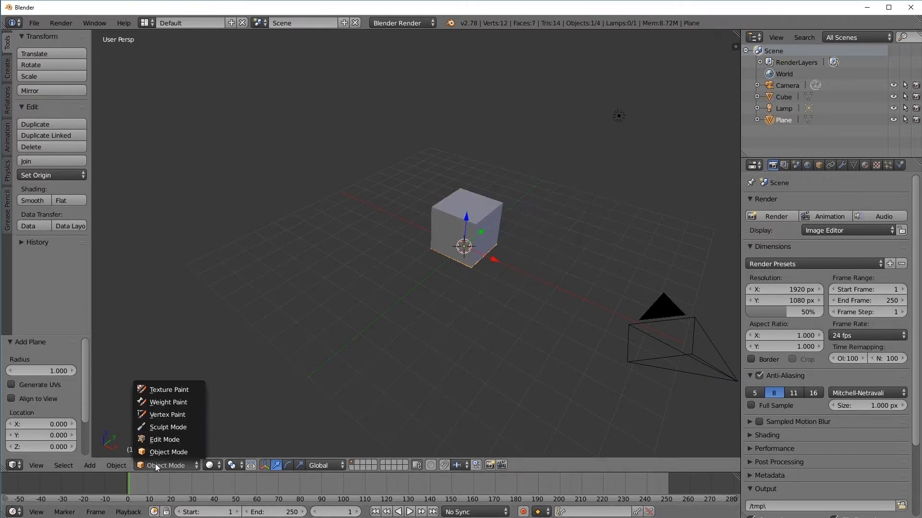
pyautogui.click(163, 439)
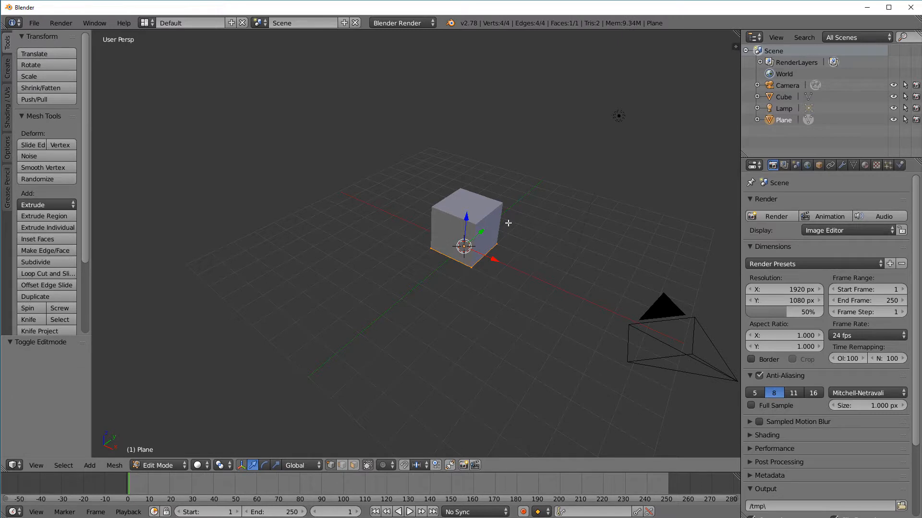
pyautogui.press('s')
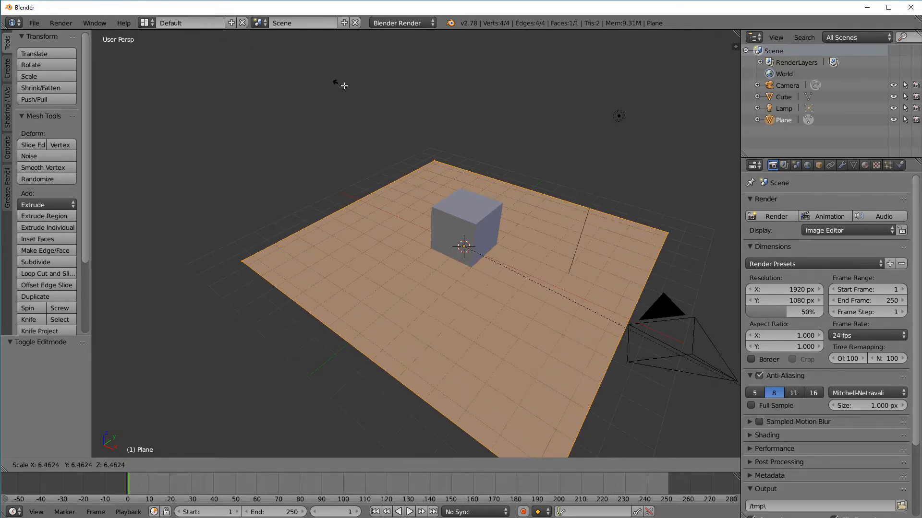
pyautogui.click(408, 120)
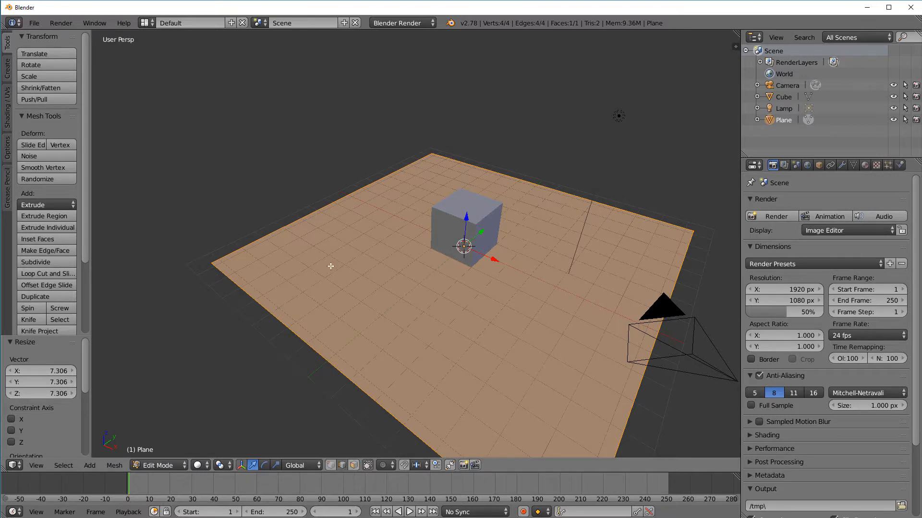
# - Extrude the floor plane's edge on the negative X side about 10.9 units up along Z to form a back wall
pyautogui.rightClick(326, 207)
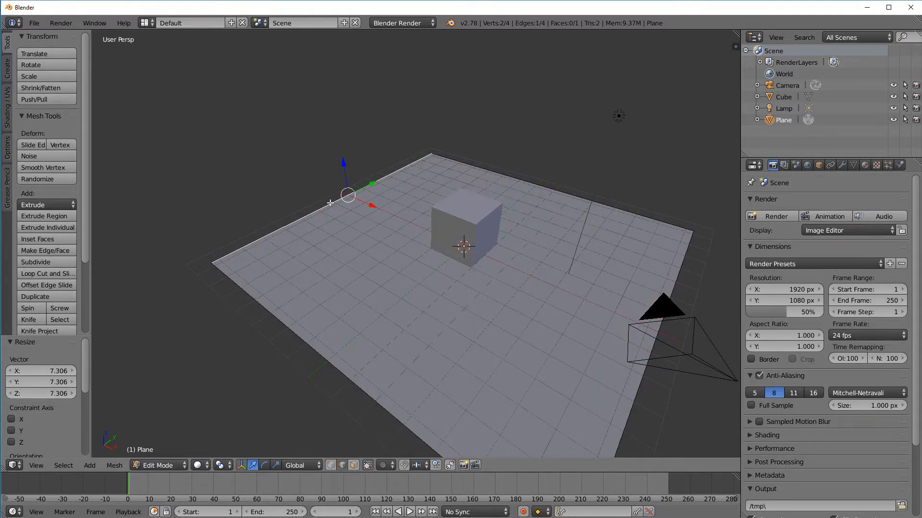
pyautogui.moveTo(330, 203); pyautogui.dragTo(359, 264, button='middle')
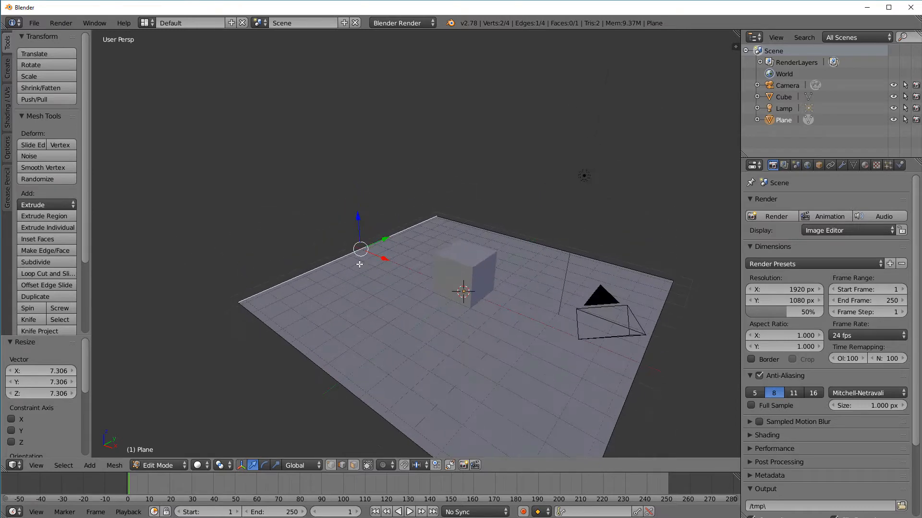
pyautogui.press('e')
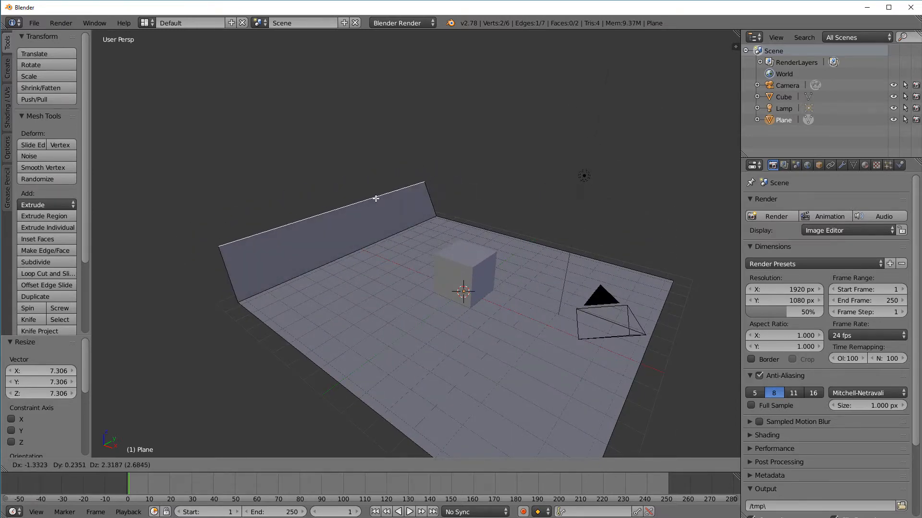
pyautogui.press('z')
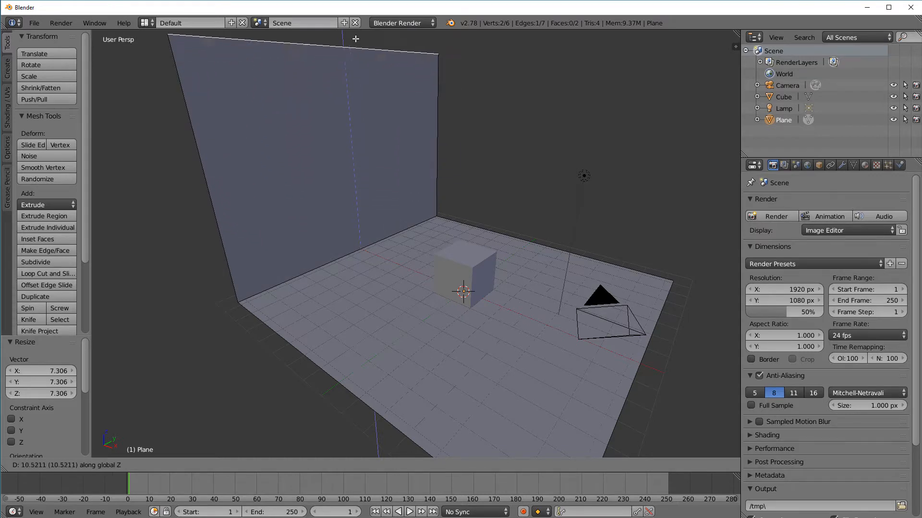
pyautogui.click(356, 455)
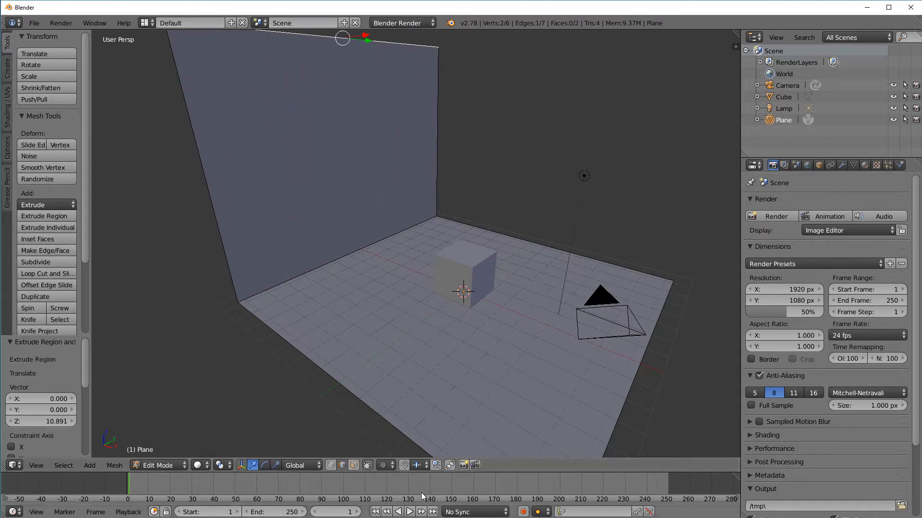
# - Bevel the edge where the back wall meets the floor by about 0.76
pyautogui.scroll(-2, 344, 320)
pyautogui.moveTo(328, 285)
pyautogui.mouseDown(button='middle')
pyautogui.moveTo(362, 283)
pyautogui.moveTo(383, 300)
pyautogui.moveTo(302, 269)
pyautogui.moveTo(326, 287)
pyautogui.mouseUp(button='middle')
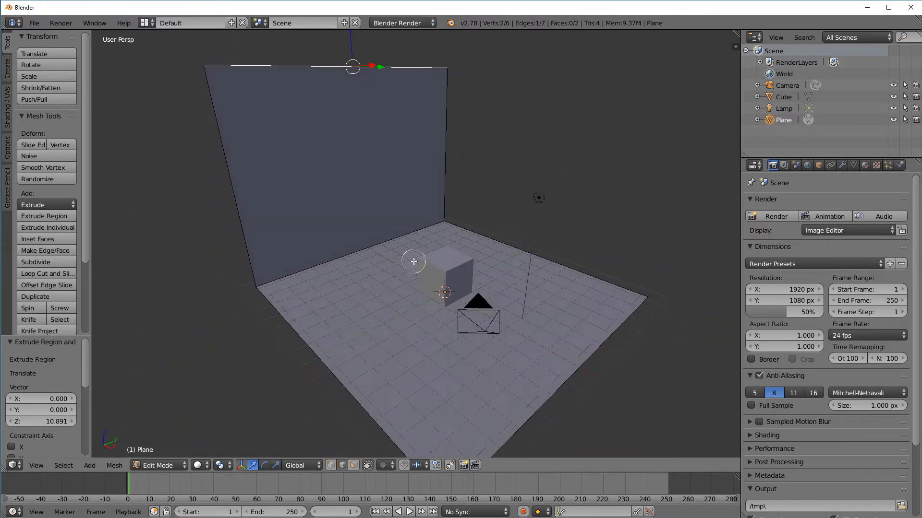
pyautogui.moveTo(395, 241); pyautogui.dragTo(364, 301, button='middle')
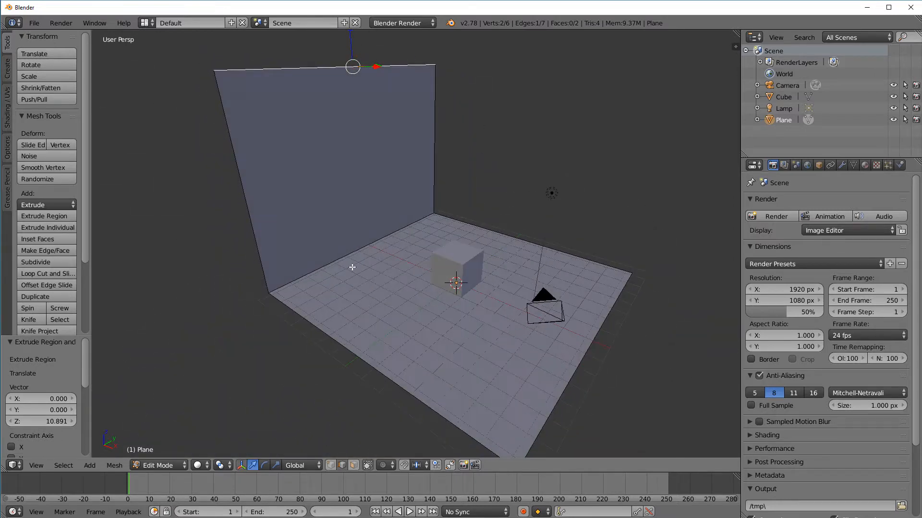
pyautogui.moveTo(450, 260); pyautogui.dragTo(395, 242, button='middle')
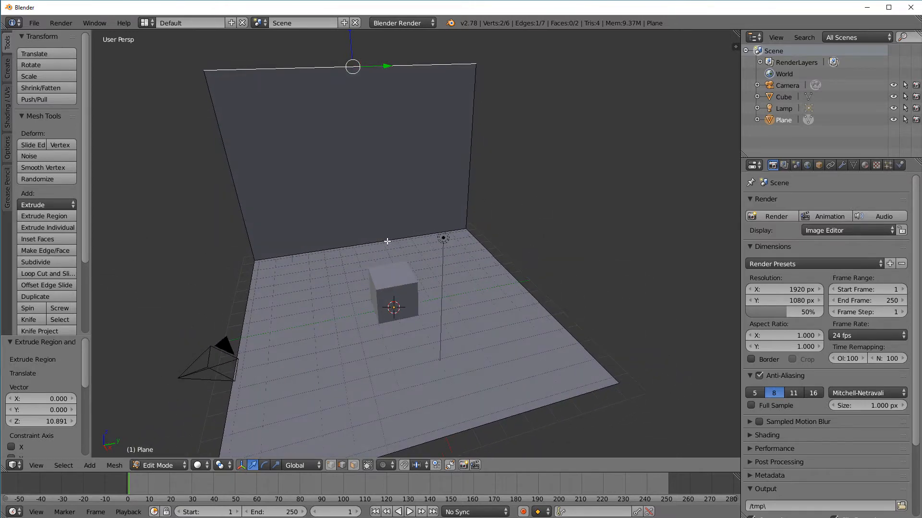
pyautogui.rightClick(387, 241)
pyautogui.moveTo(387, 242); pyautogui.dragTo(414, 247, button='middle')
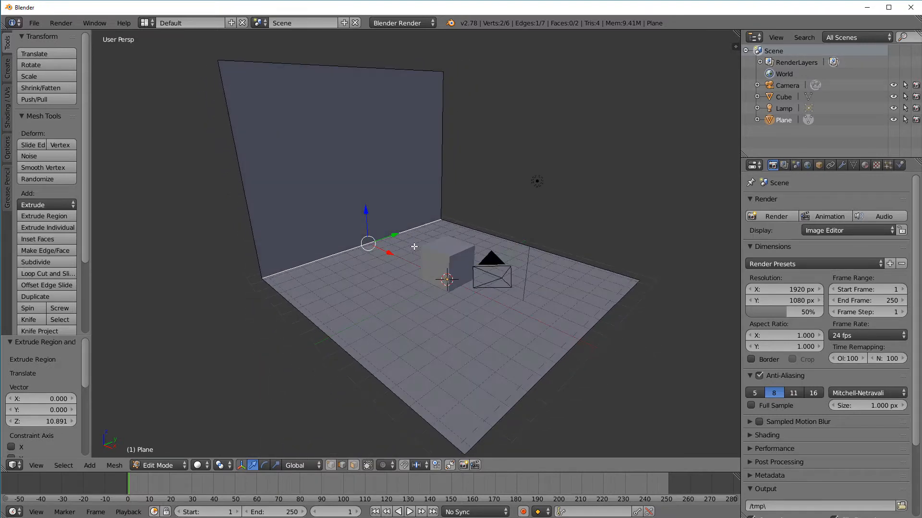
pyautogui.hotkey('ctrl', 'e')
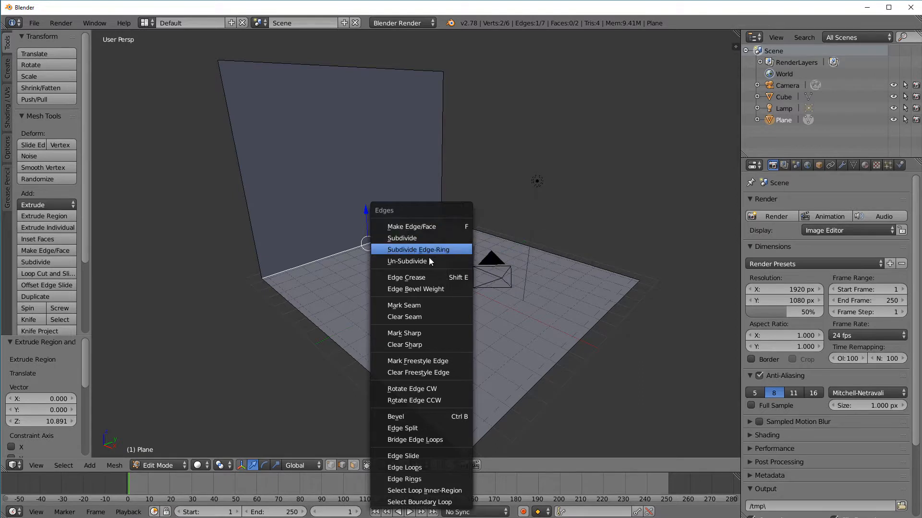
pyautogui.click(430, 419)
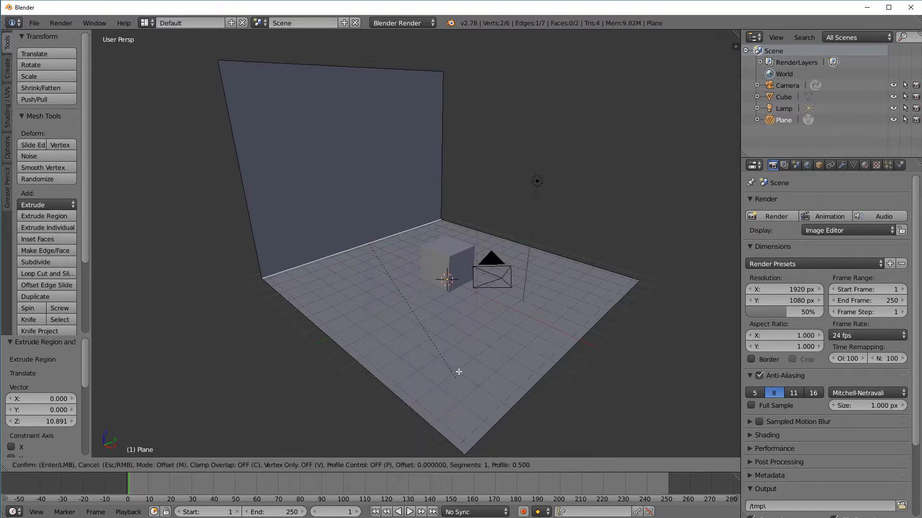
pyautogui.click(525, 360)
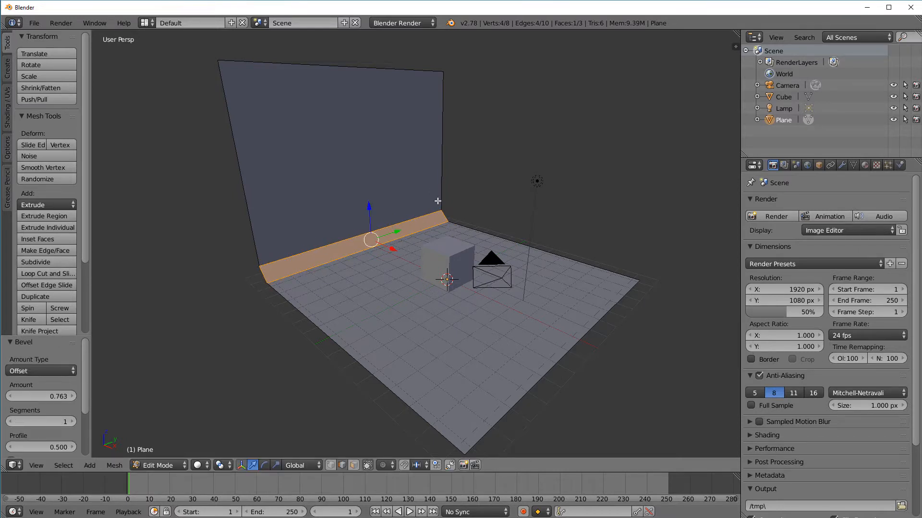
# - Set the bevel to 4 segments with an amount of 1.000
pyautogui.press('F6')
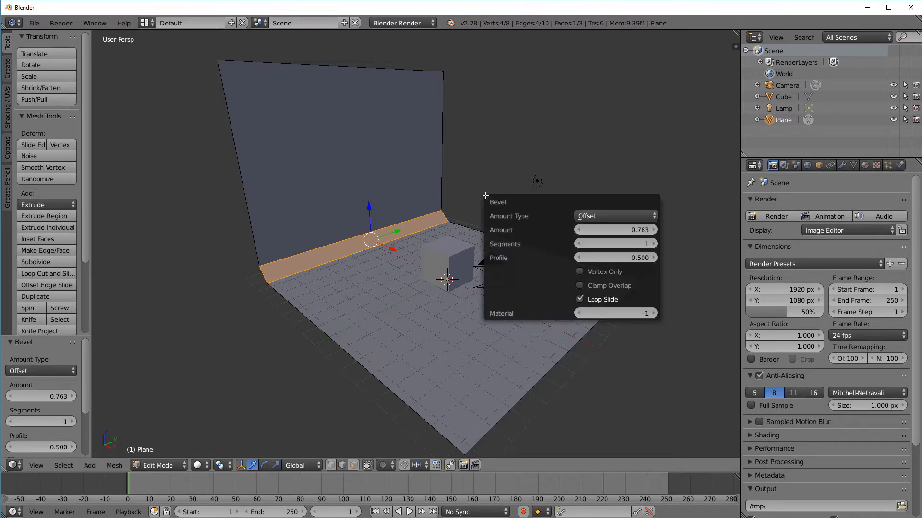
pyautogui.click(654, 245)
pyautogui.click(653, 245)
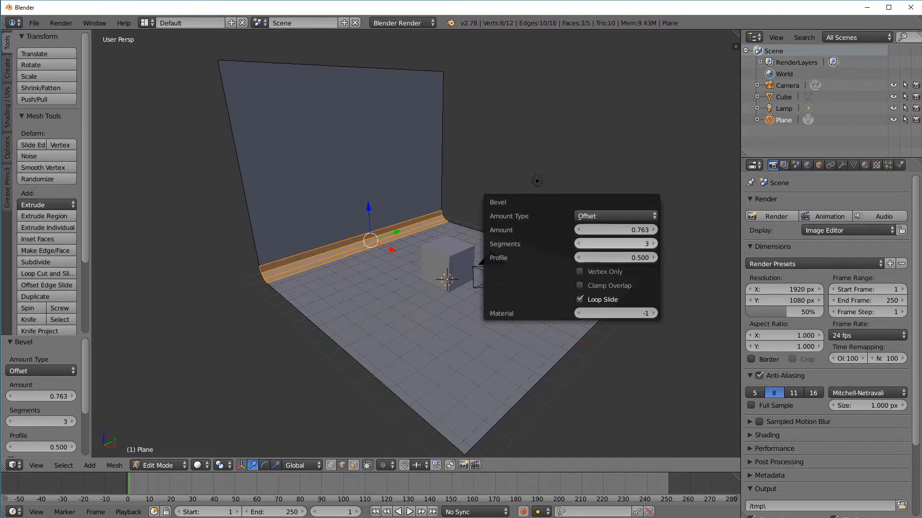
pyautogui.click(653, 244)
pyautogui.moveTo(617, 228); pyautogui.dragTo(634, 228)
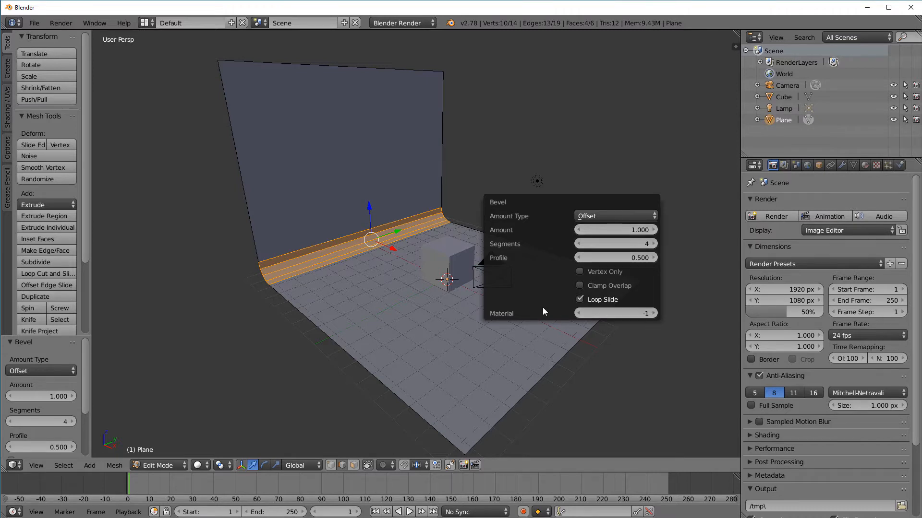
# - Return the backdrop plane to Object Mode and apply smooth shading to it
pyautogui.click(159, 465)
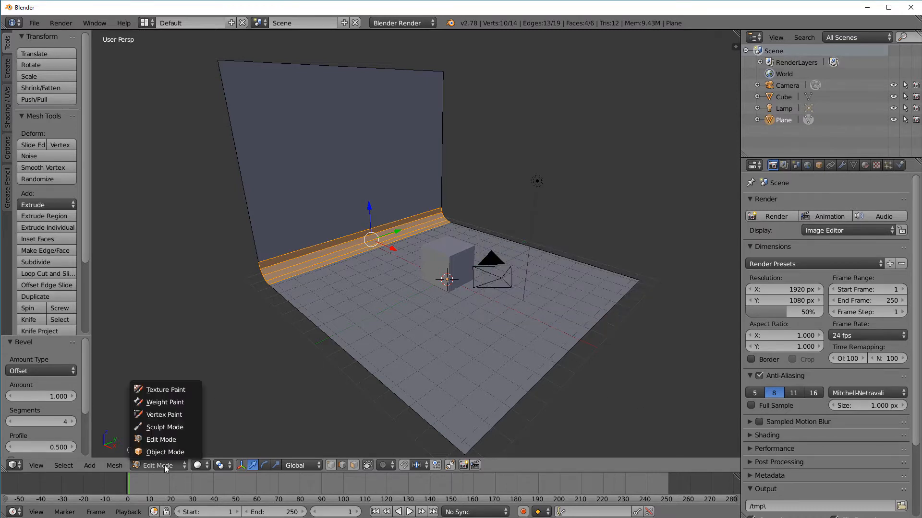
pyautogui.click(161, 475)
pyautogui.click(44, 201)
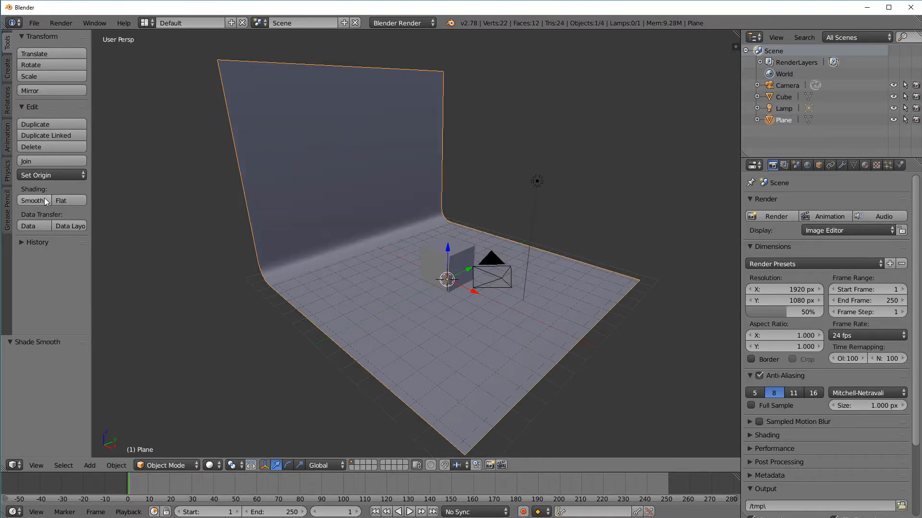
# - Switch to an orthographic view and add a Monkey mesh at the 3D cursor on the cube's top face
pyautogui.moveTo(589, 296); pyautogui.dragTo(571, 311, button='middle')
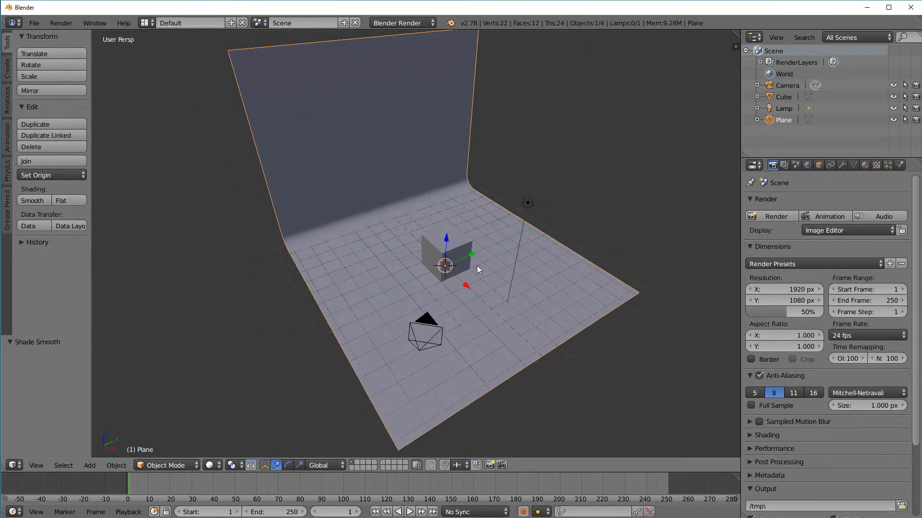
pyautogui.moveTo(477, 266); pyautogui.dragTo(472, 261, button='middle')
pyautogui.scroll(4, 471, 260)
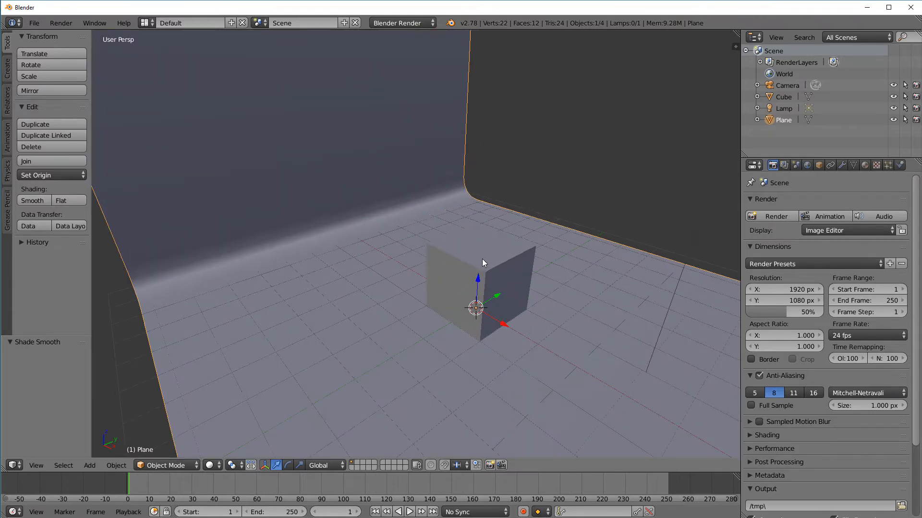
pyautogui.press('KP_5')
pyautogui.scroll(-2, 482, 258)
pyautogui.moveTo(507, 244); pyautogui.dragTo(400, 244, button='middle')
pyautogui.scroll(3, 486, 244)
pyautogui.scroll(3, 424, 247)
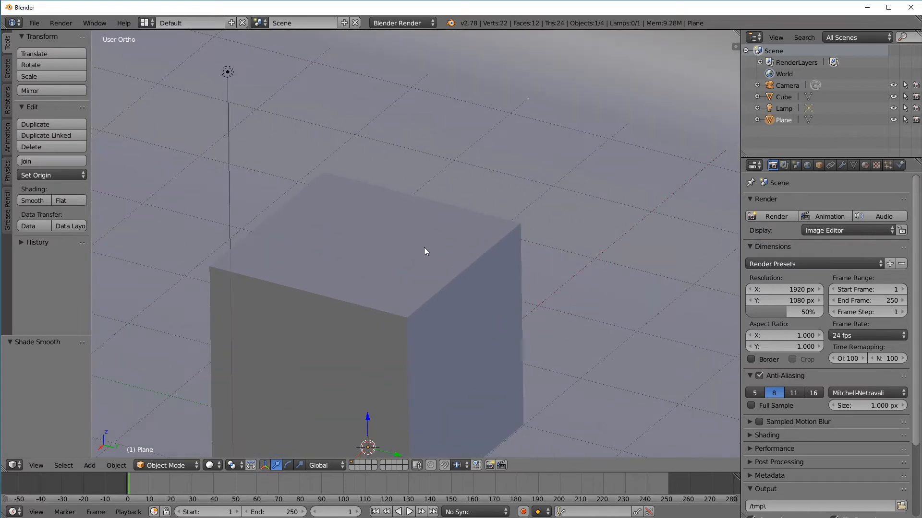
pyautogui.hotkey('shift', 'a')
pyautogui.moveTo(403, 253)
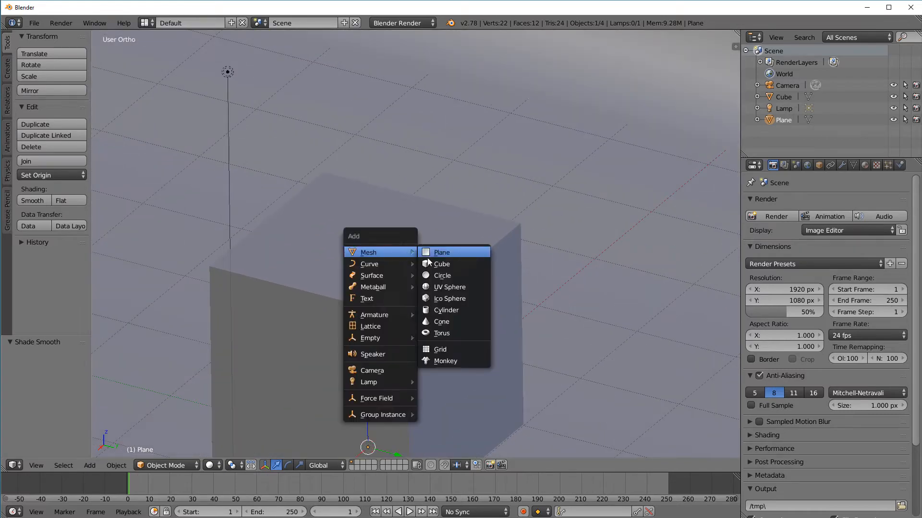
pyautogui.click(454, 360)
# - Scale the monkey head down to about 0.36 of its size
pyautogui.moveTo(453, 331); pyautogui.dragTo(516, 298, button='middle')
pyautogui.press('s')
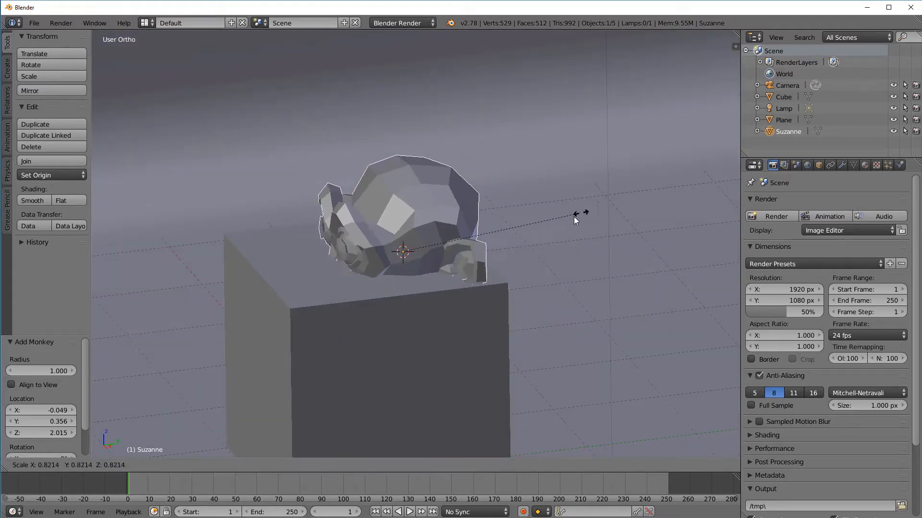
pyautogui.click(483, 248)
# - Move the monkey head about 0.36 up along Z and about -0.54 along Y
pyautogui.press('g')
pyautogui.press('z')
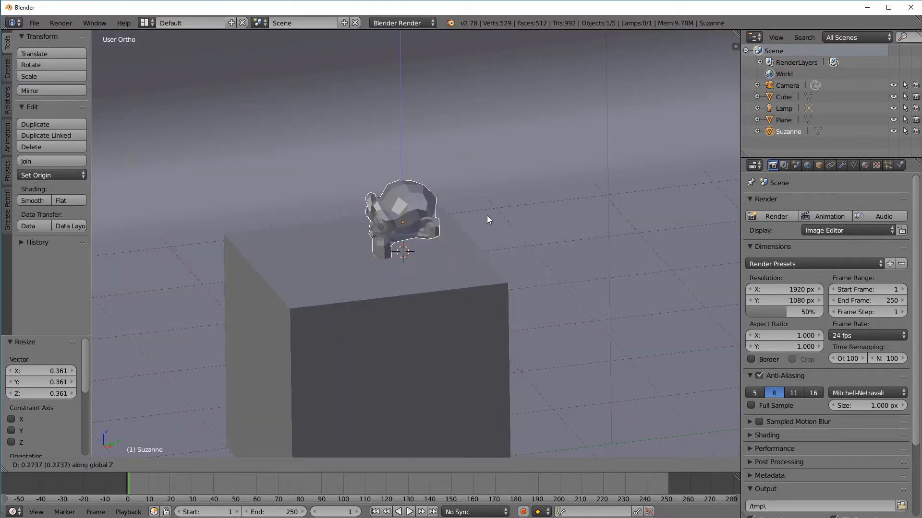
pyautogui.click(487, 210)
pyautogui.press('g')
pyautogui.press('y')
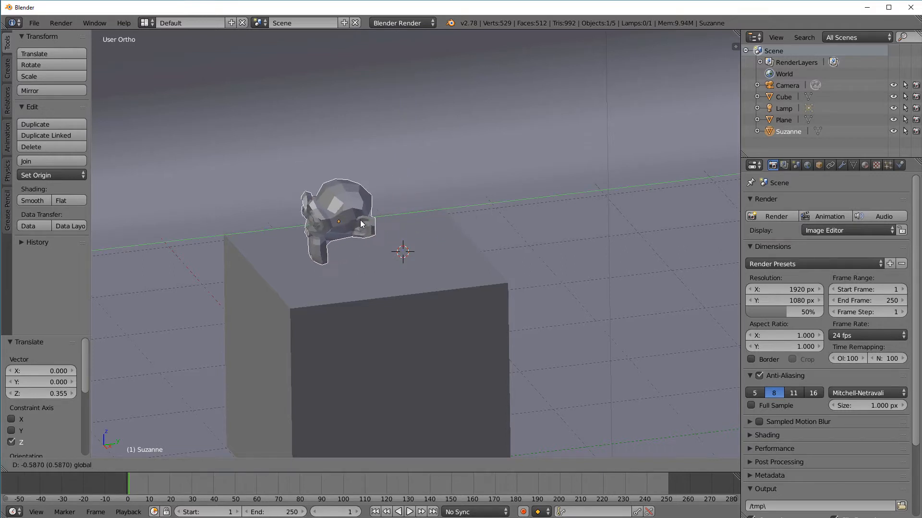
pyautogui.click(356, 218)
# - Tilt the monkey head about -31° around the X axis and lower it about 0.175 along Z onto the cube
pyautogui.press('r')
pyautogui.press('x')
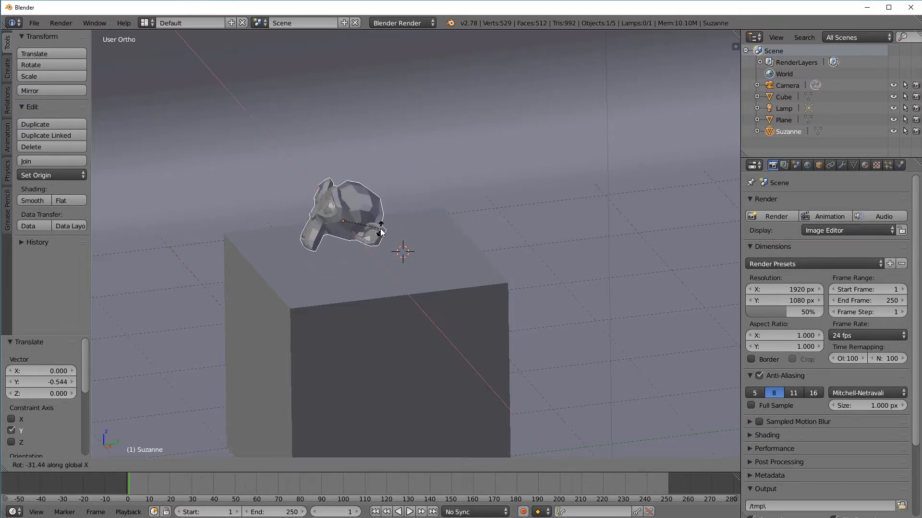
pyautogui.click(379, 228)
pyautogui.press('g')
pyautogui.press('z')
pyautogui.click(381, 252)
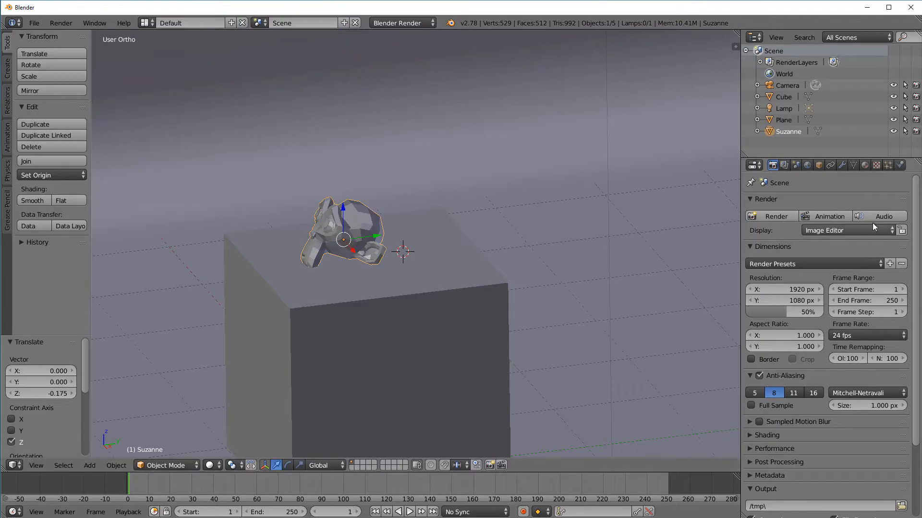
# - Add a Subdivision Surface modifier to the monkey head and apply smooth shading to it
pyautogui.click(842, 165)
pyautogui.click(833, 203)
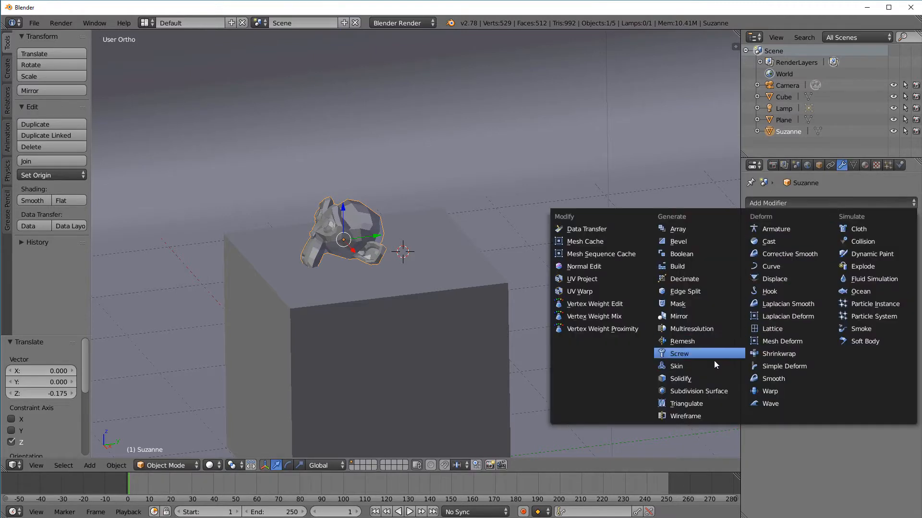
pyautogui.click(638, 384)
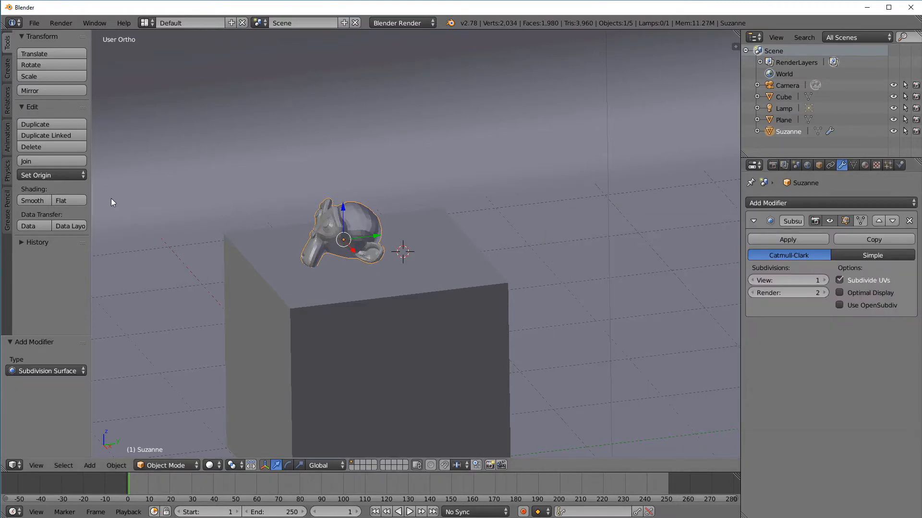
pyautogui.click(36, 200)
# - Nudge the monkey head about 0.023 up along Z and about 0.232 along Y on the cube's top face
pyautogui.moveTo(271, 238); pyautogui.dragTo(361, 245, button='middle')
pyautogui.moveTo(361, 245); pyautogui.dragTo(326, 203)
pyautogui.moveTo(437, 221); pyautogui.dragTo(357, 234, button='middle')
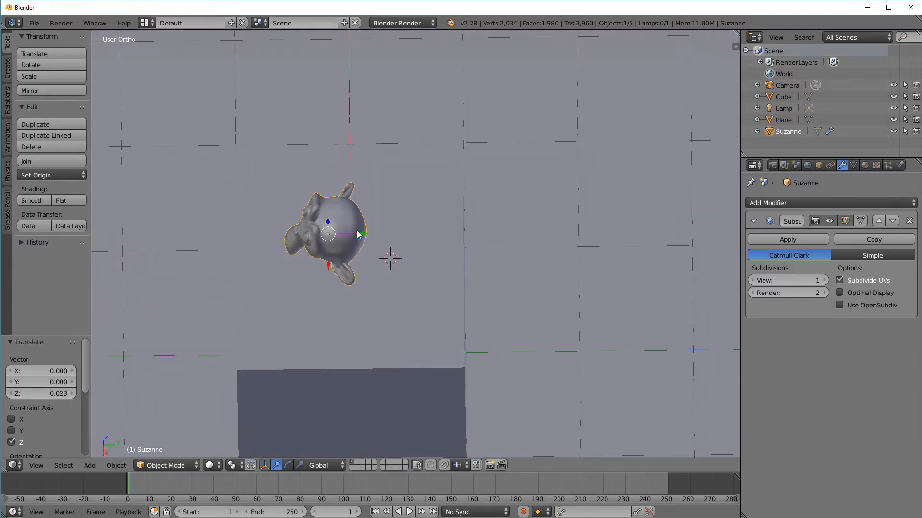
pyautogui.moveTo(357, 234); pyautogui.dragTo(384, 245)
pyautogui.moveTo(384, 245); pyautogui.dragTo(454, 270, button='middle')
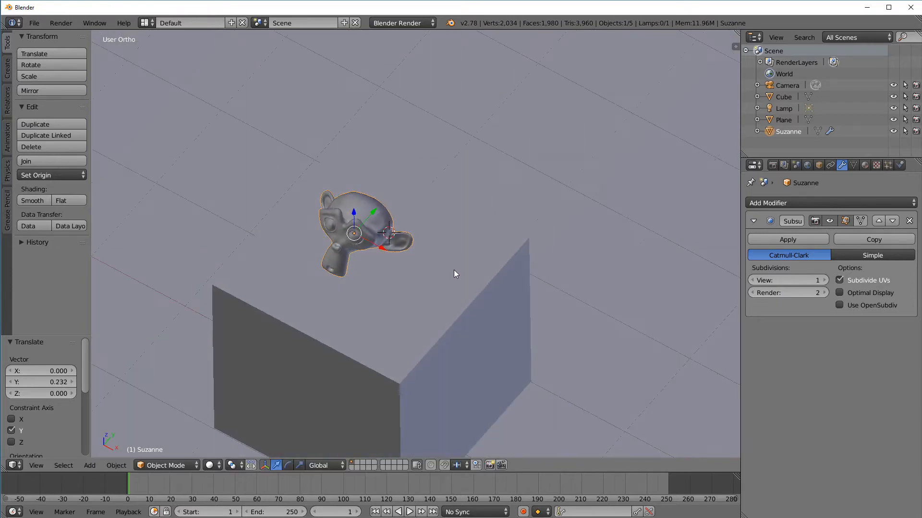
# - Place the 3D cursor beside the monkey head, add a Cylinder mesh there and scale it to about 0.16
pyautogui.click(435, 278)
pyautogui.hotkey('shift', 'a')
pyautogui.moveTo(468, 286)
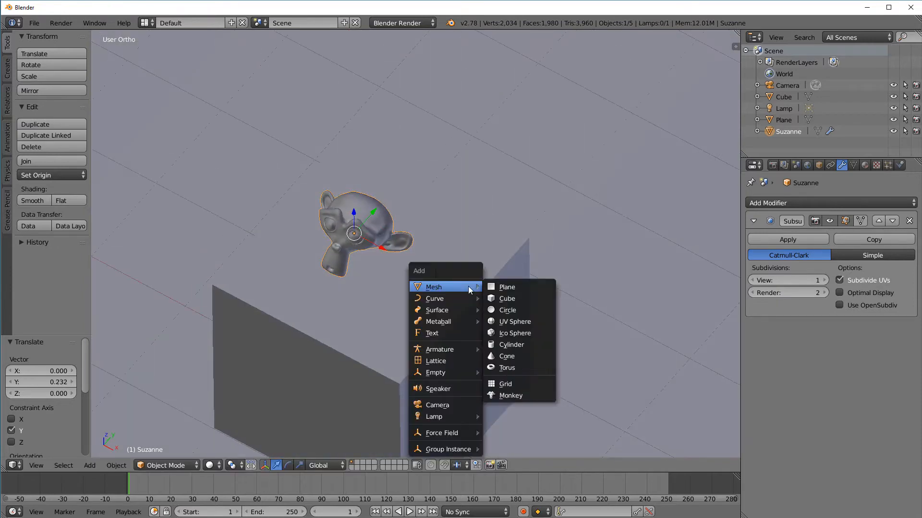
pyautogui.click(512, 346)
pyautogui.moveTo(471, 322); pyautogui.dragTo(472, 301, button='middle')
pyautogui.press('s')
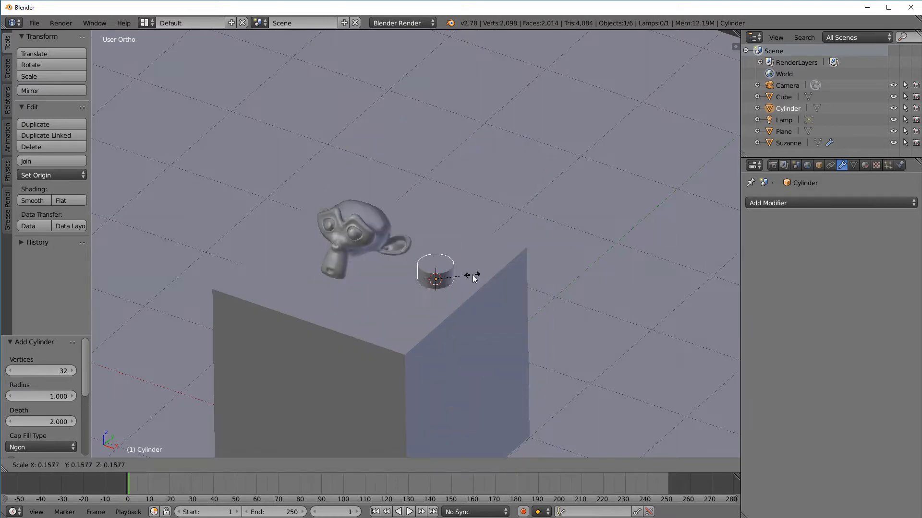
pyautogui.click(471, 275)
# - Stretch the small cylinder taller along Z and adjust its height so it stands on the cube's top face
pyautogui.press('g')
pyautogui.press('z')
pyautogui.click(464, 247)
pyautogui.press('s')
pyautogui.press('z')
pyautogui.press('Return')
pyautogui.press('g')
pyautogui.press('z')
pyautogui.click(476, 249)
# - Rotate the monkey head around the Z axis so its face points toward the cube's front corner
pyautogui.rightClick(384, 232)
pyautogui.press('r')
pyautogui.press('z')
pyautogui.click(379, 208)
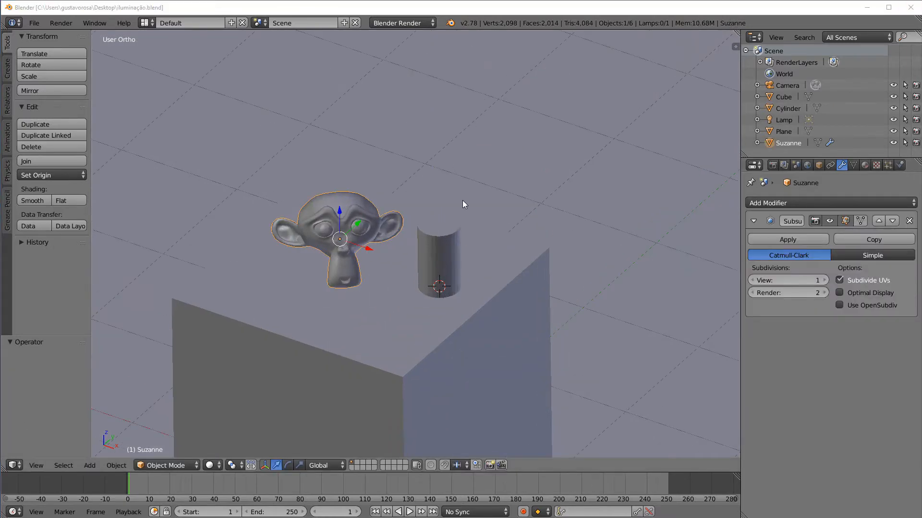
# - Render the scene from the camera in the render settings and switch the editor back to the 3D View
pyautogui.scroll(-7, 463, 202)
pyautogui.moveTo(561, 201); pyautogui.dragTo(547, 206, button='middle')
pyautogui.scroll(-1, 546, 206)
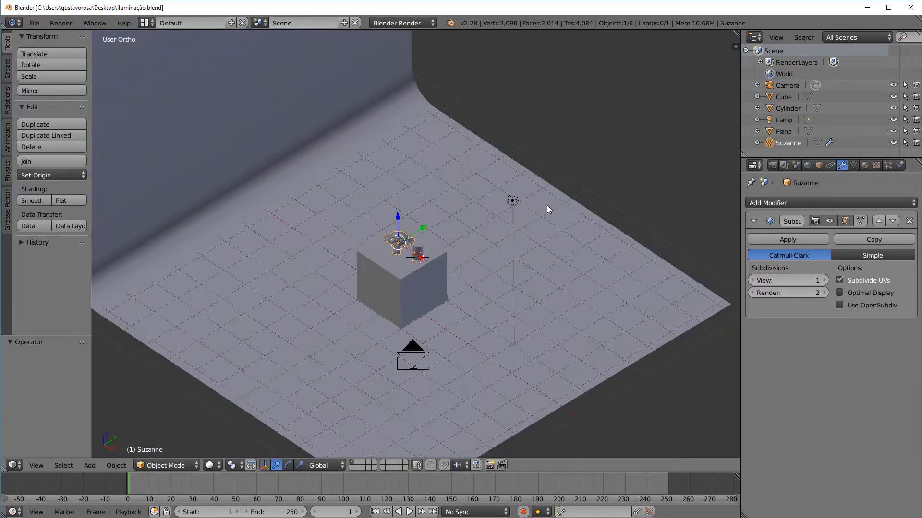
pyautogui.click(772, 166)
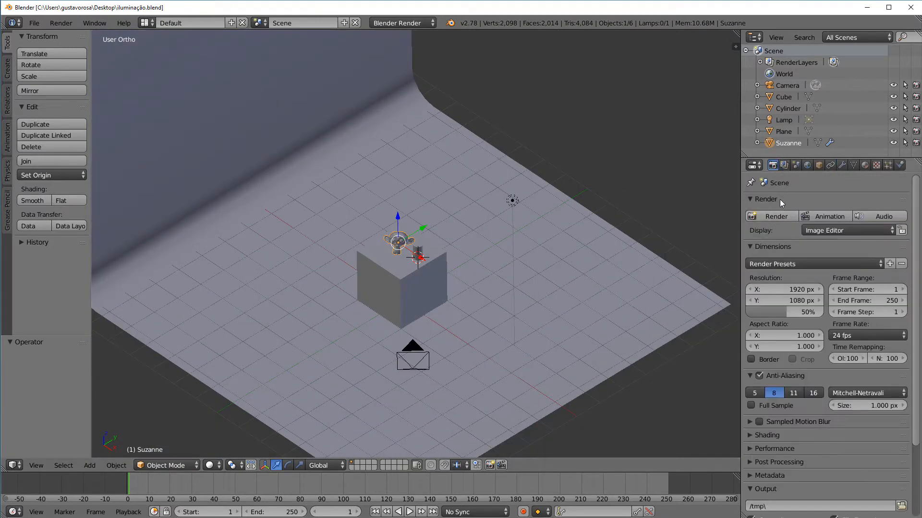
pyautogui.click(776, 217)
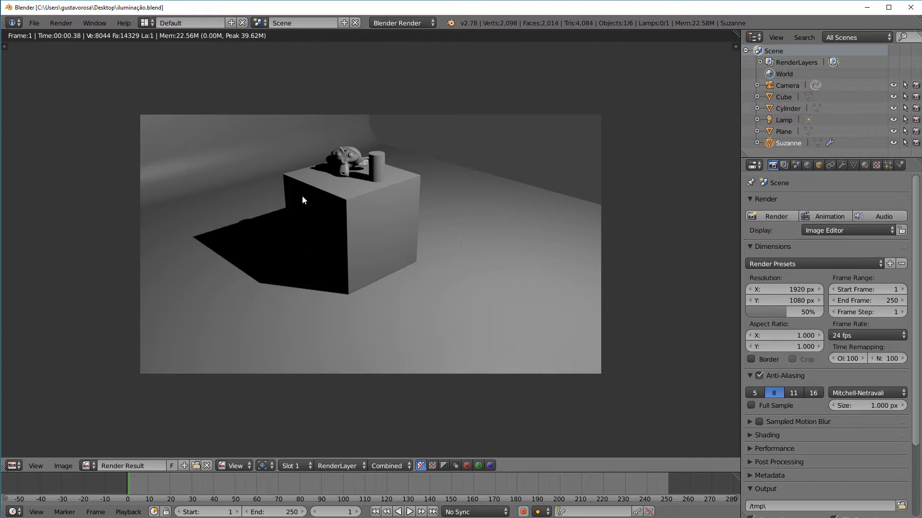
pyautogui.click(18, 466)
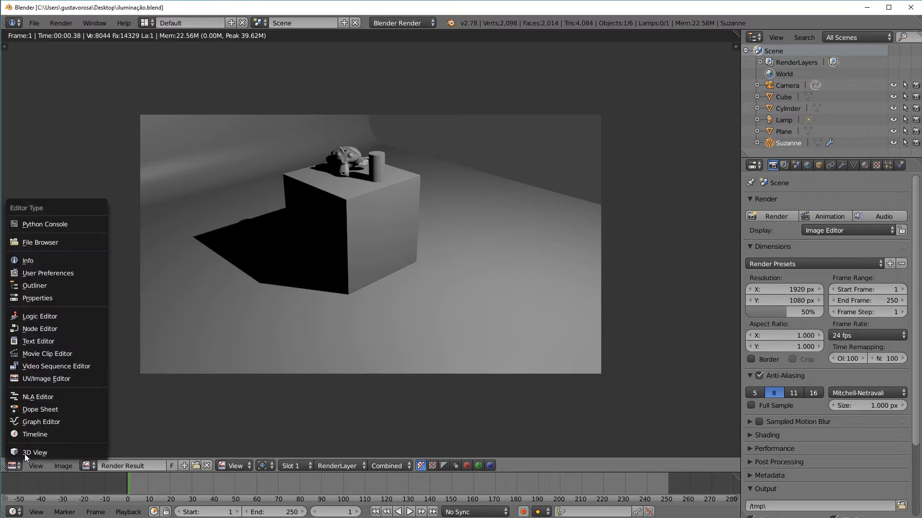
pyautogui.click(27, 451)
# - Render the camera image once more and return to the 3D View
pyautogui.moveTo(512, 203)
pyautogui.mouseDown(button='middle')
pyautogui.moveTo(419, 230)
pyautogui.moveTo(528, 208)
pyautogui.mouseUp(button='middle')
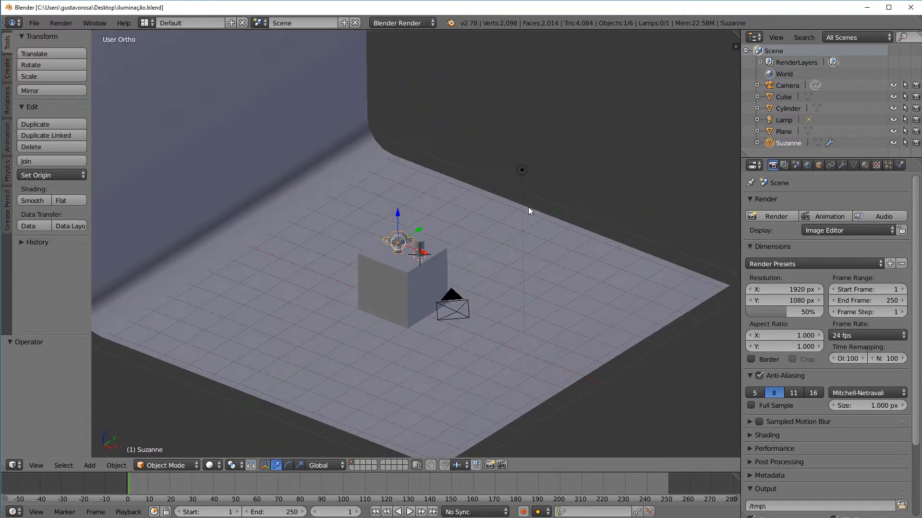
pyautogui.click(783, 216)
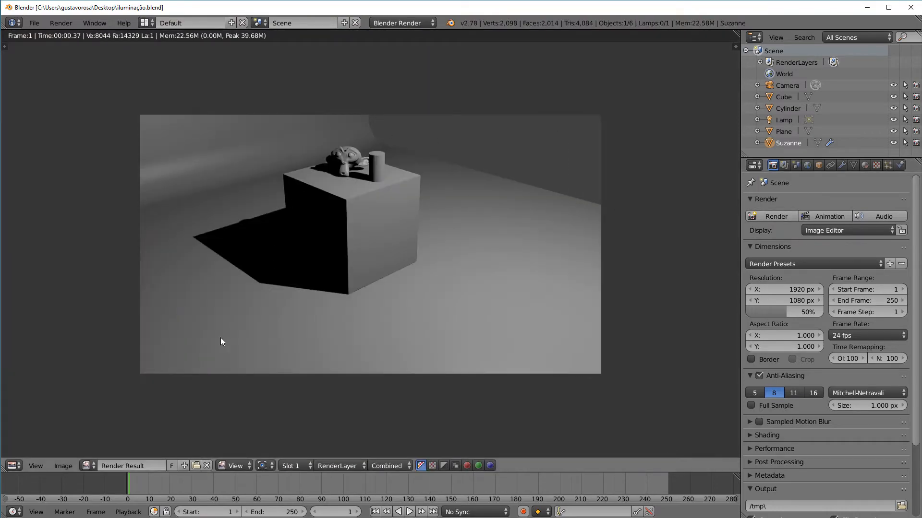
pyautogui.click(14, 466)
pyautogui.click(25, 457)
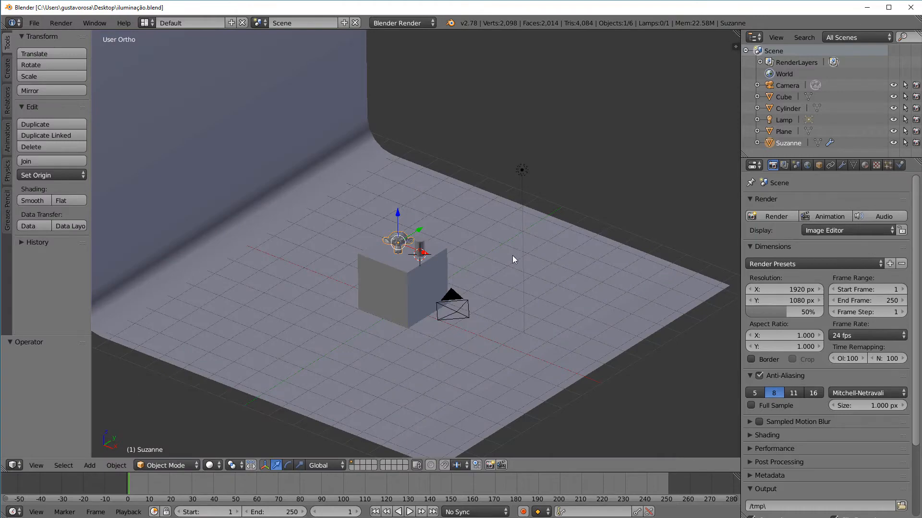
# - Set the viewport shading to Material
pyautogui.moveTo(512, 256); pyautogui.dragTo(477, 275, button='middle')
pyautogui.click(219, 465)
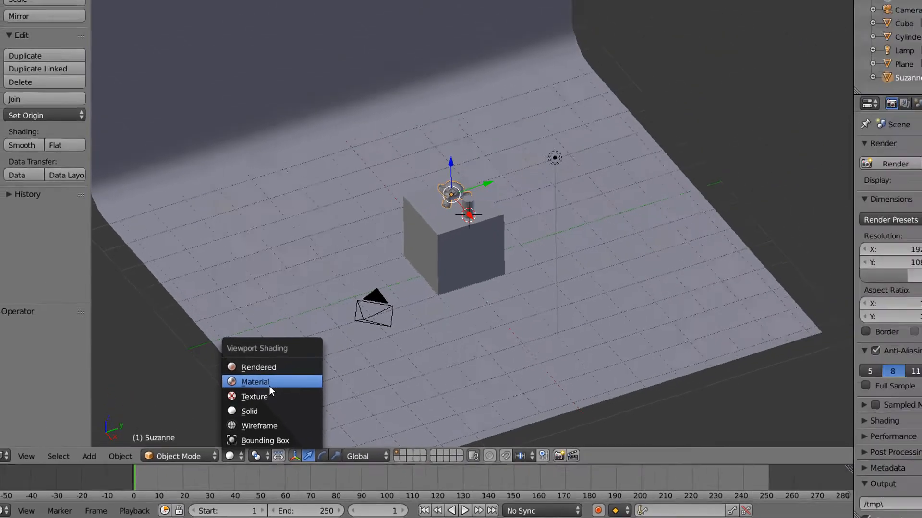
pyautogui.click(269, 386)
pyautogui.moveTo(482, 253)
pyautogui.mouseDown(button='middle')
pyautogui.moveTo(422, 246)
pyautogui.moveTo(472, 249)
pyautogui.mouseUp(button='middle')
# - Try moving the lamp along the Y axis to preview how the lighting on the cube changes
pyautogui.rightClick(537, 170)
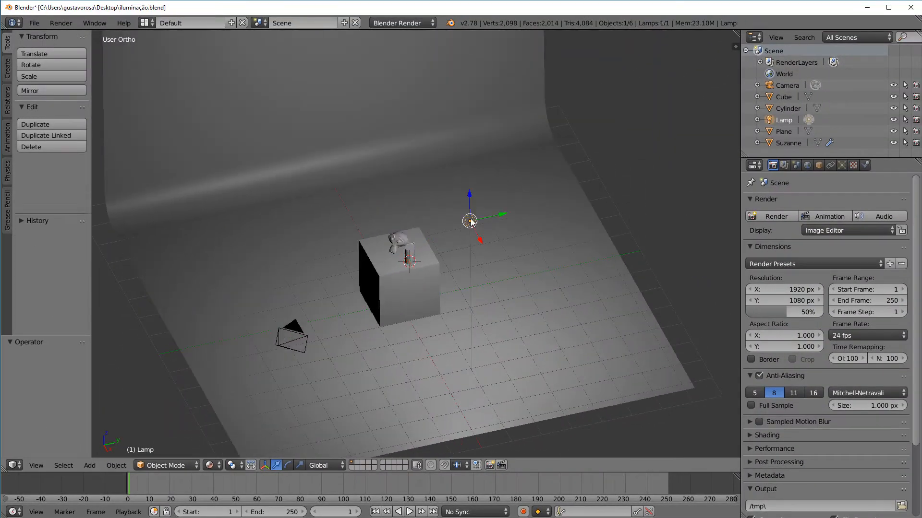
pyautogui.press('g')
pyautogui.press('y')
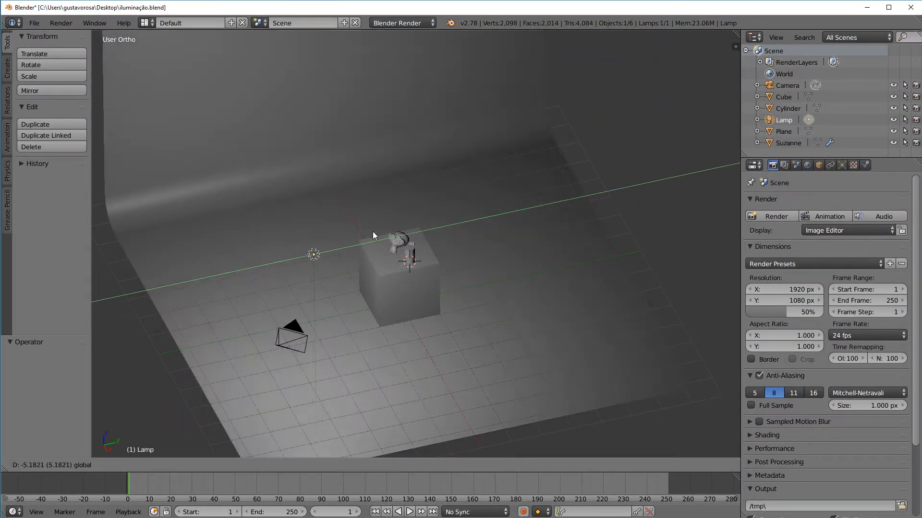
pyautogui.rightClick(631, 189)
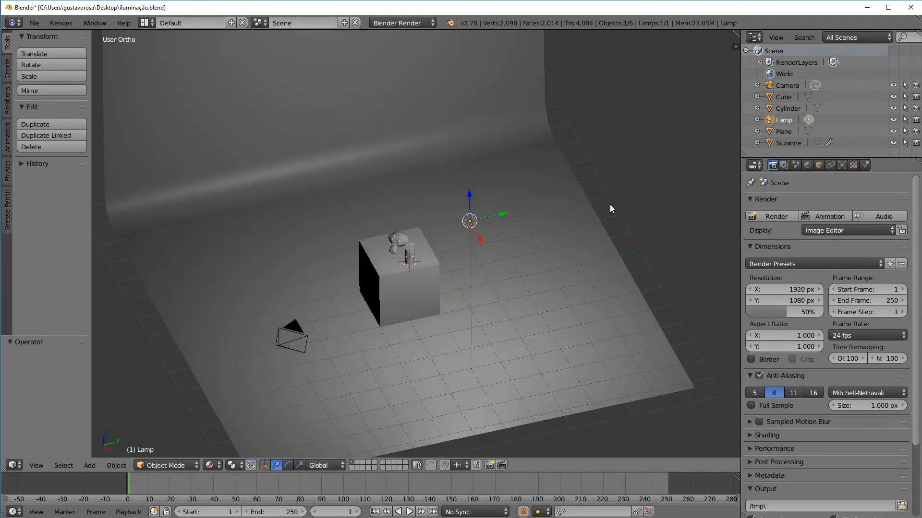
# - Set the viewport shading to Rendered
pyautogui.moveTo(610, 205); pyautogui.dragTo(483, 290, button='middle')
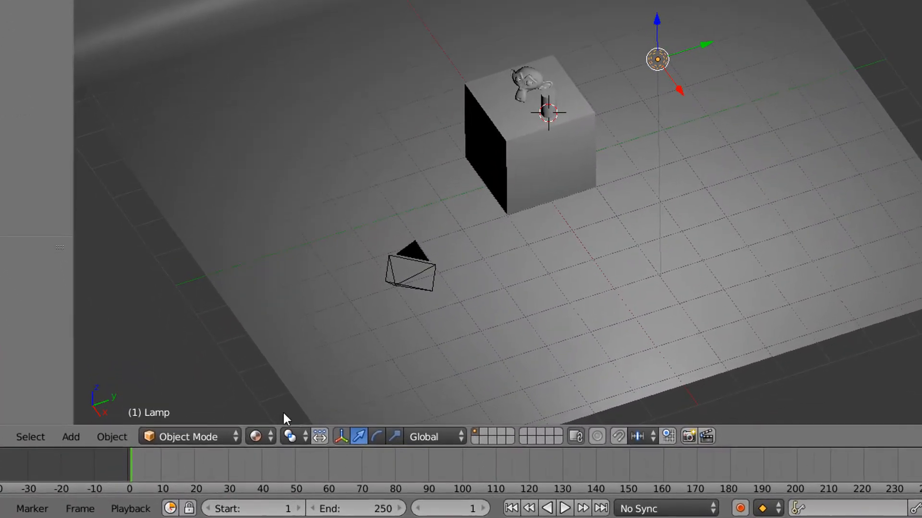
pyautogui.click(267, 436)
pyautogui.click(298, 319)
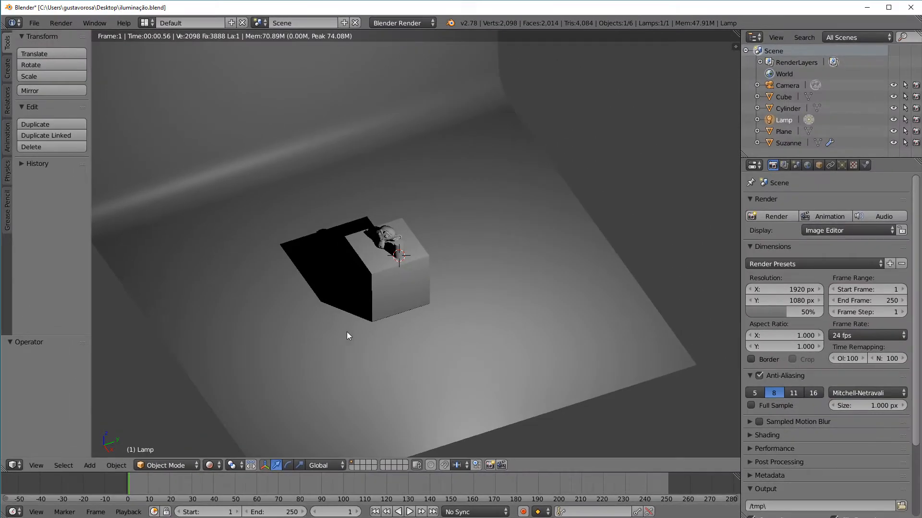
# - Examine the light and shadows on the cube, monkey head and cylinder in the rendered viewport from several angles and distances
pyautogui.scroll(3, 365, 331)
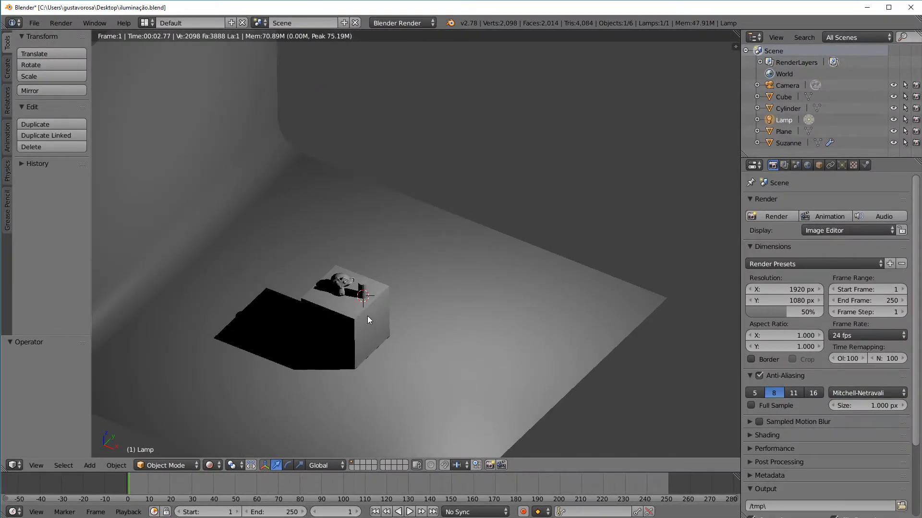
pyautogui.keyDown('shift'); pyautogui.moveTo(367, 316); pyautogui.dragTo(445, 293, button='middle'); pyautogui.keyUp('shift')
pyautogui.scroll(4, 438, 331)
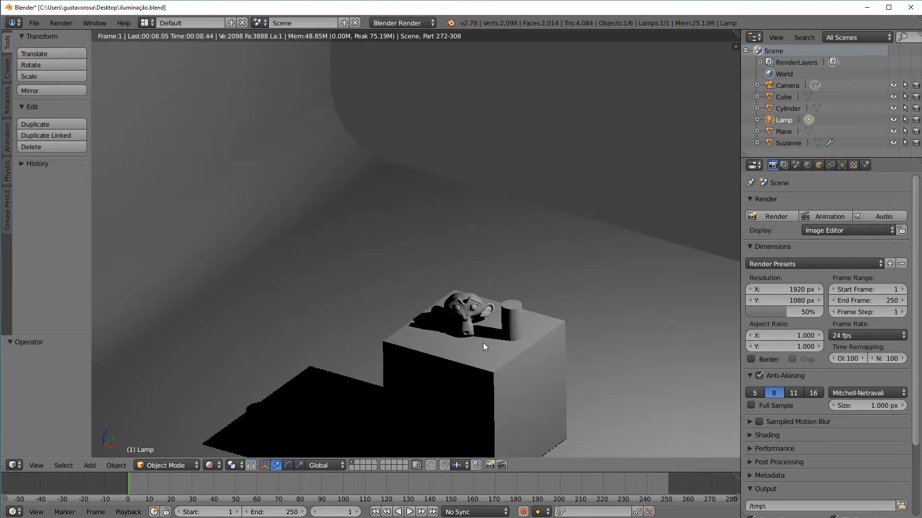
pyautogui.scroll(2, 485, 350)
pyautogui.keyDown('shift'); pyautogui.moveTo(563, 373); pyautogui.dragTo(512, 226, button='middle'); pyautogui.keyUp('shift')
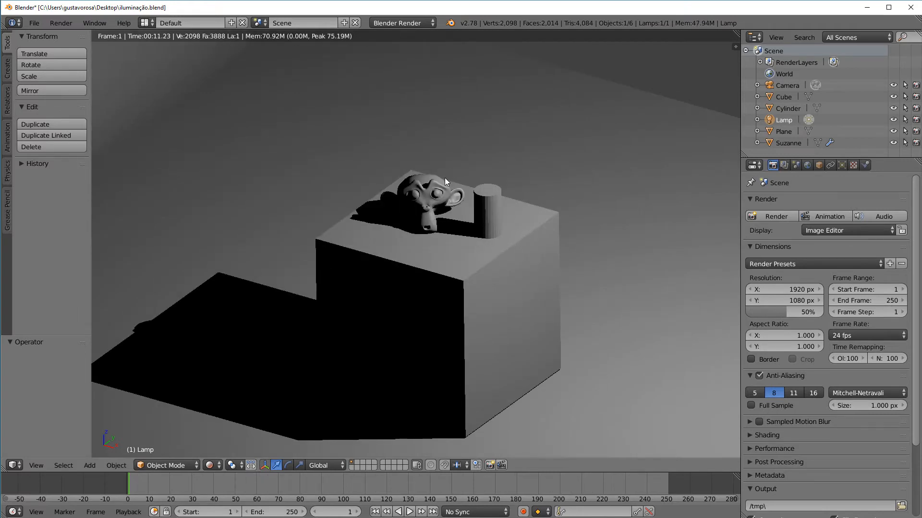
pyautogui.moveTo(540, 263); pyautogui.dragTo(424, 274, button='middle')
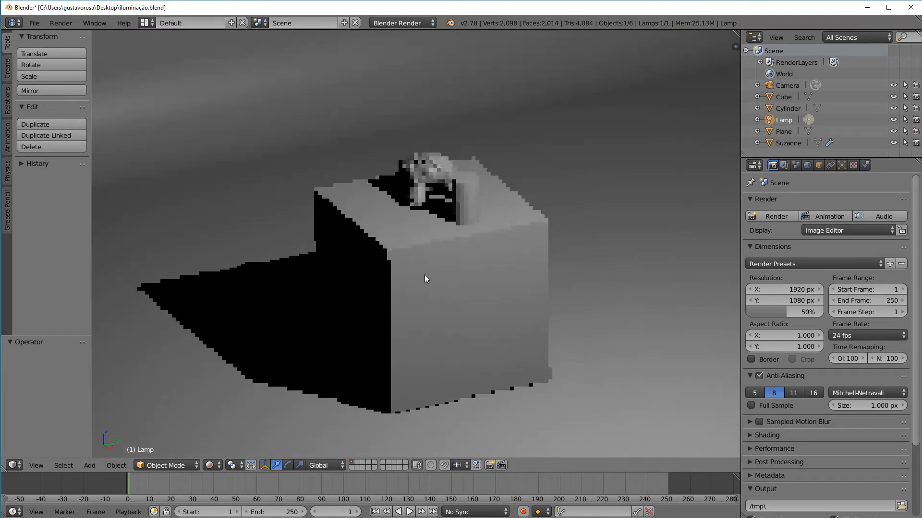
pyautogui.scroll(-4, 442, 244)
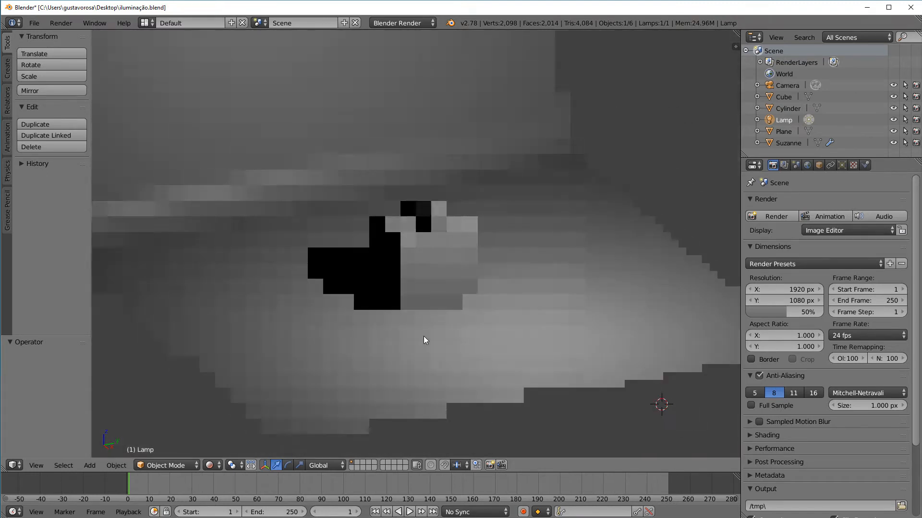
pyautogui.moveTo(447, 246)
pyautogui.mouseDown(button='middle')
pyautogui.moveTo(471, 250)
pyautogui.moveTo(386, 270)
pyautogui.moveTo(444, 258)
pyautogui.mouseUp(button='middle')
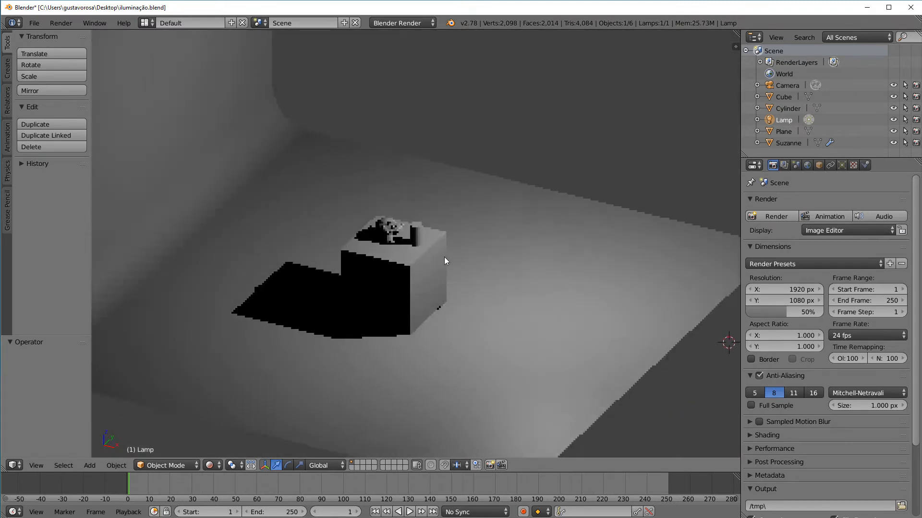
pyautogui.moveTo(483, 307); pyautogui.dragTo(462, 275, button='middle')
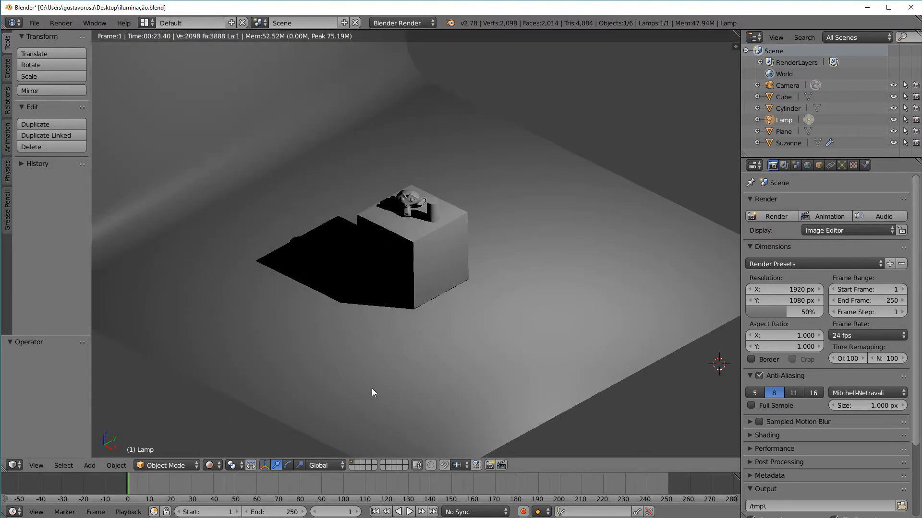
# - Select the monkey head and set the transform manipulator to Translate, keeping the Rendered viewport shading
pyautogui.rightClick(416, 204)
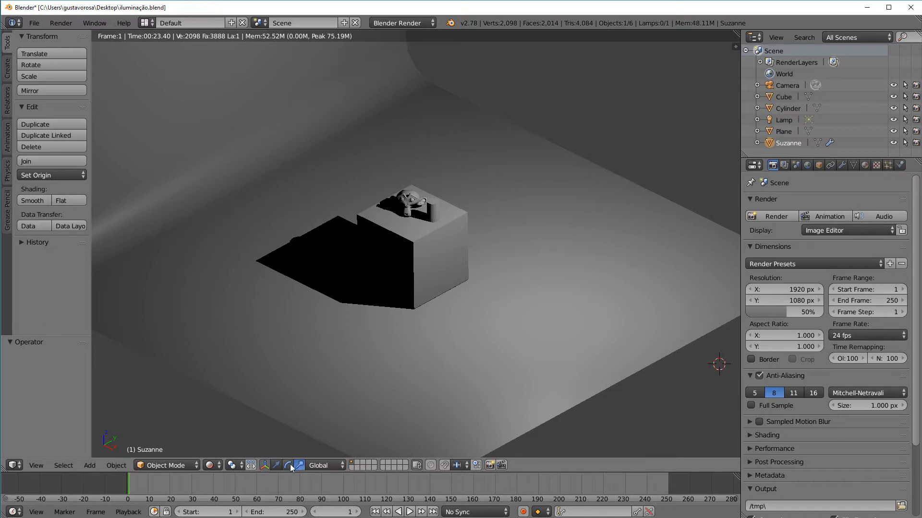
pyautogui.click(277, 465)
pyautogui.moveTo(488, 203); pyautogui.dragTo(465, 204, button='middle')
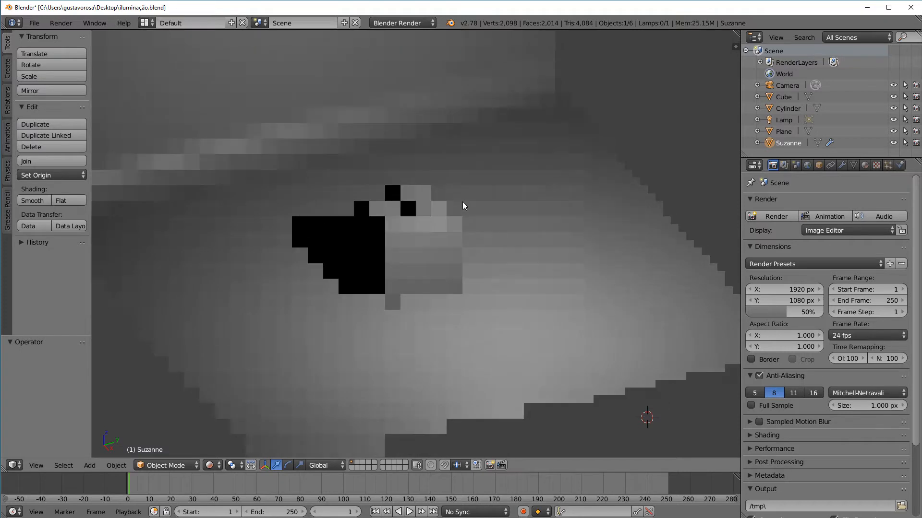
pyautogui.click(213, 465)
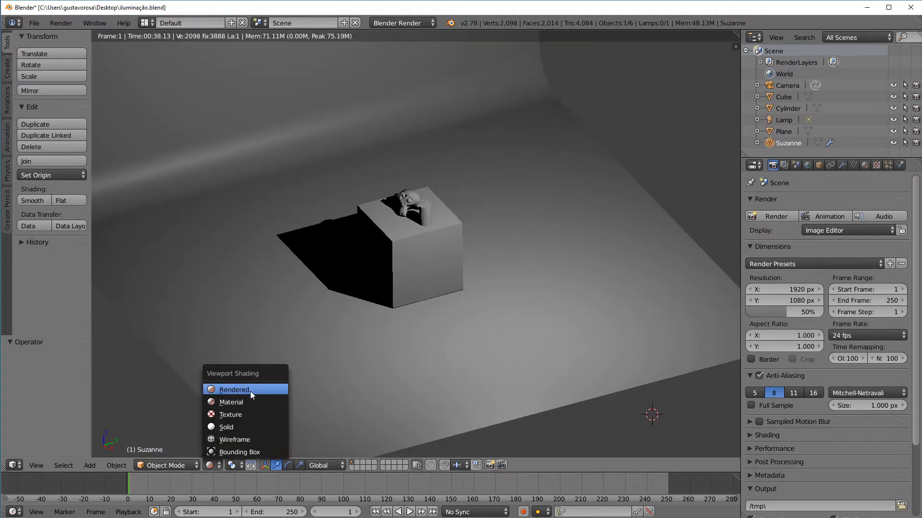
pyautogui.moveTo(444, 291); pyautogui.dragTo(467, 295, button='middle')
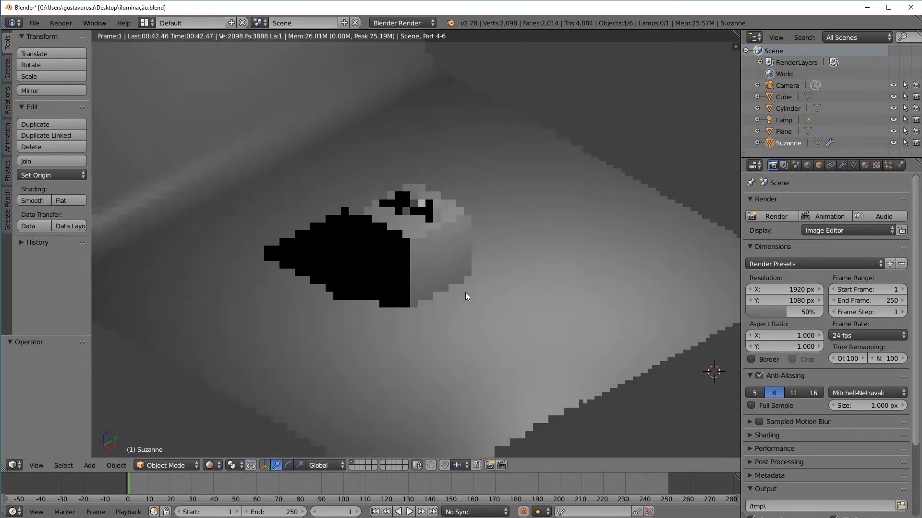
# - Split the 3D view into side-by-side Rendered and Solid viewports and hide the tool shelf in the rendered one
pyautogui.moveTo(737, 32); pyautogui.dragTo(372, 70)
pyautogui.moveTo(460, 72); pyautogui.dragTo(372, 72)
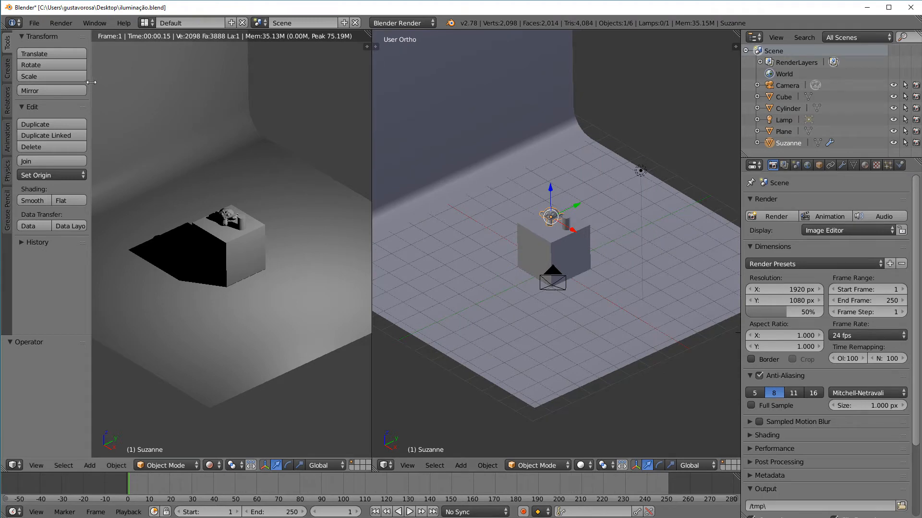
pyautogui.press('t')
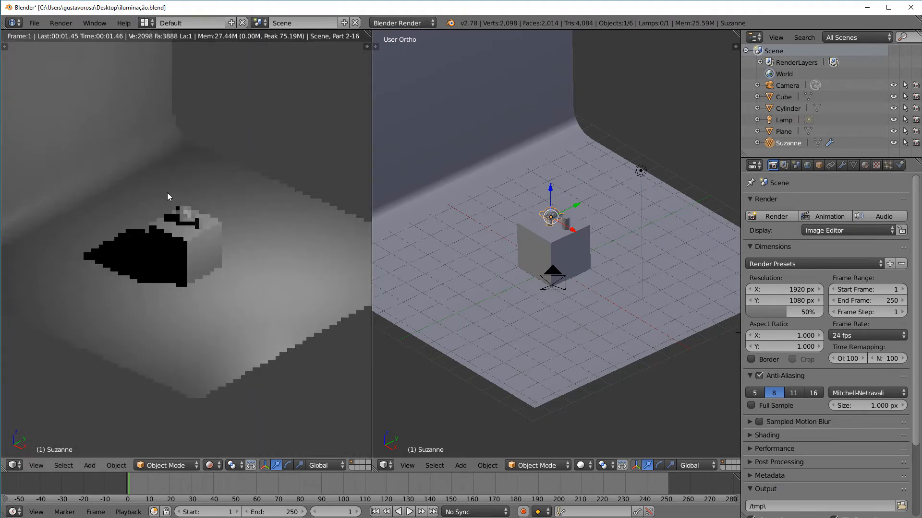
# - Move the monkey head along Y and X and reposition the cylinder so both stand side by side on top of the cube
pyautogui.moveTo(545, 232); pyautogui.dragTo(592, 224, button='middle')
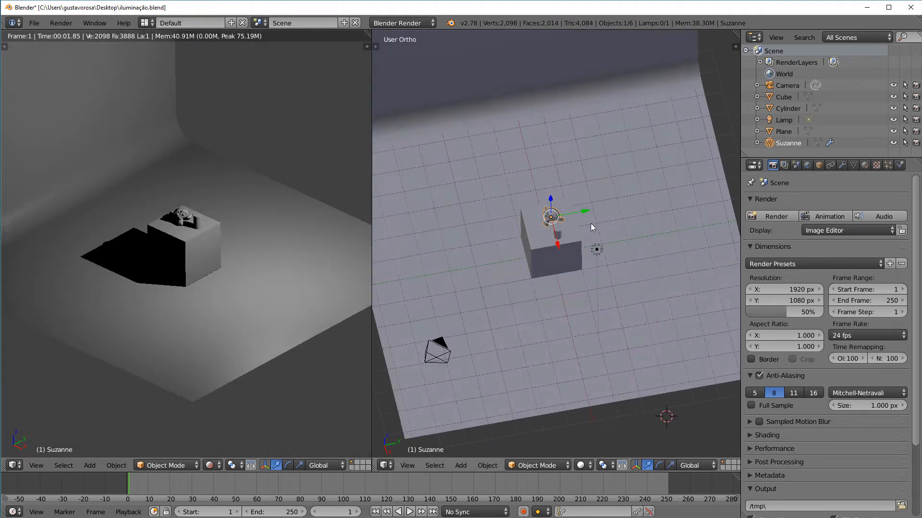
pyautogui.moveTo(580, 212); pyautogui.dragTo(571, 214)
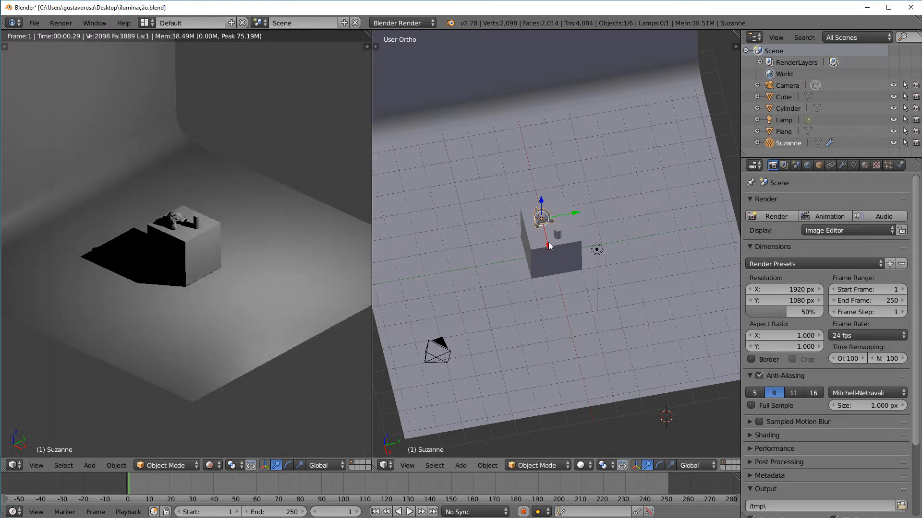
pyautogui.moveTo(548, 243); pyautogui.dragTo(574, 247)
pyautogui.rightClick(558, 235)
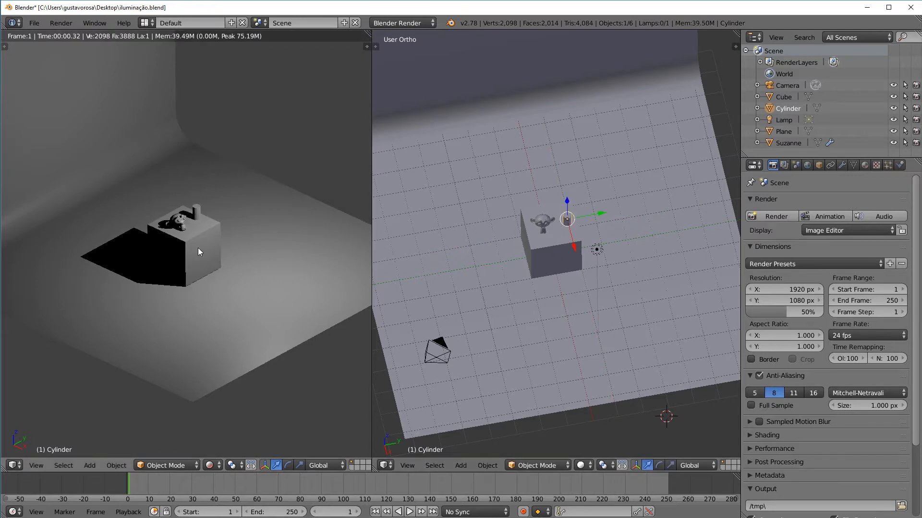
# - Switch the rendered viewport to the camera view, keeping the layer with the scene objects active
pyautogui.moveTo(197, 248); pyautogui.dragTo(252, 278, button='middle')
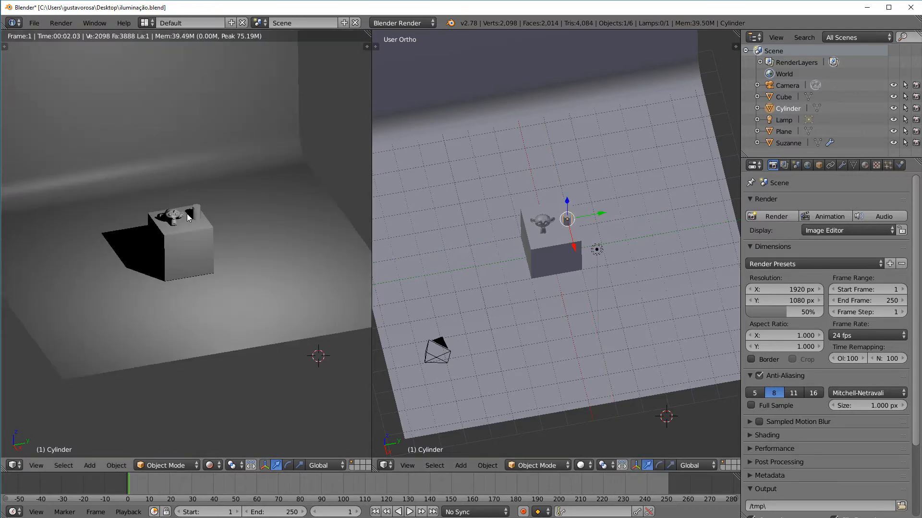
pyautogui.moveTo(454, 187)
pyautogui.mouseDown(button='middle')
pyautogui.moveTo(485, 218)
pyautogui.moveTo(457, 211)
pyautogui.moveTo(456, 202)
pyautogui.mouseUp(button='middle')
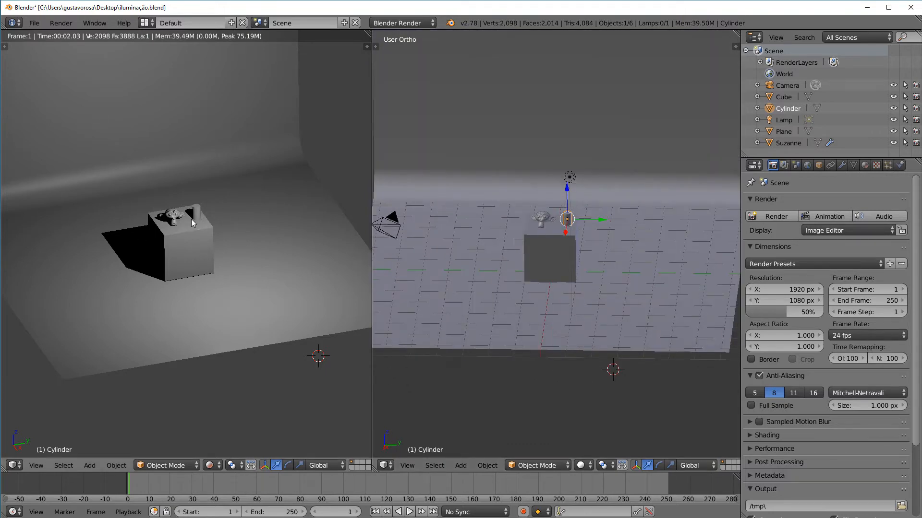
pyautogui.press('2')
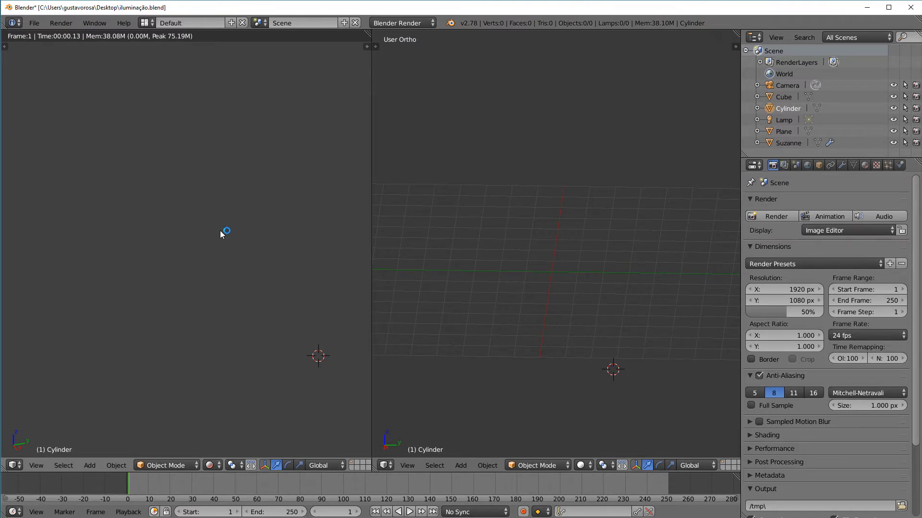
pyautogui.press('1')
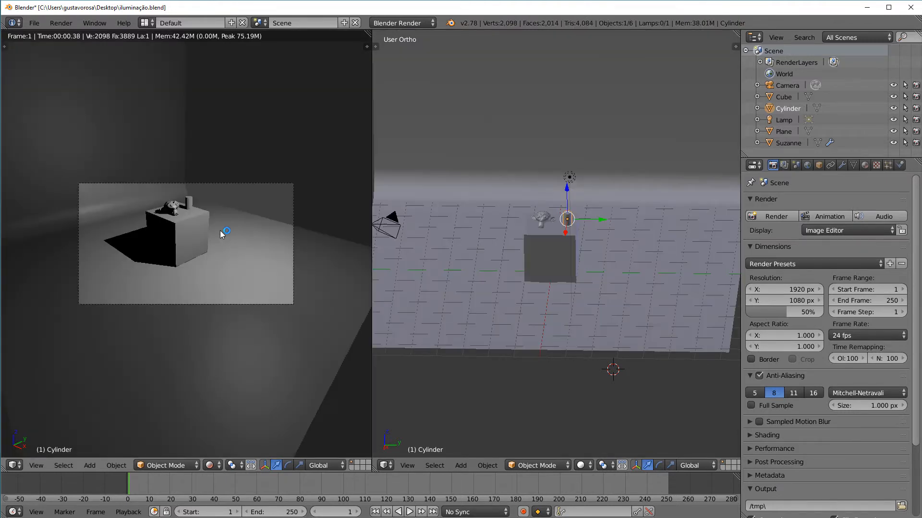
# - Select the lamp and move it along the global Y axis, farther away from the cube
pyautogui.moveTo(652, 247); pyautogui.dragTo(617, 260, button='middle')
pyautogui.scroll(4, 612, 238)
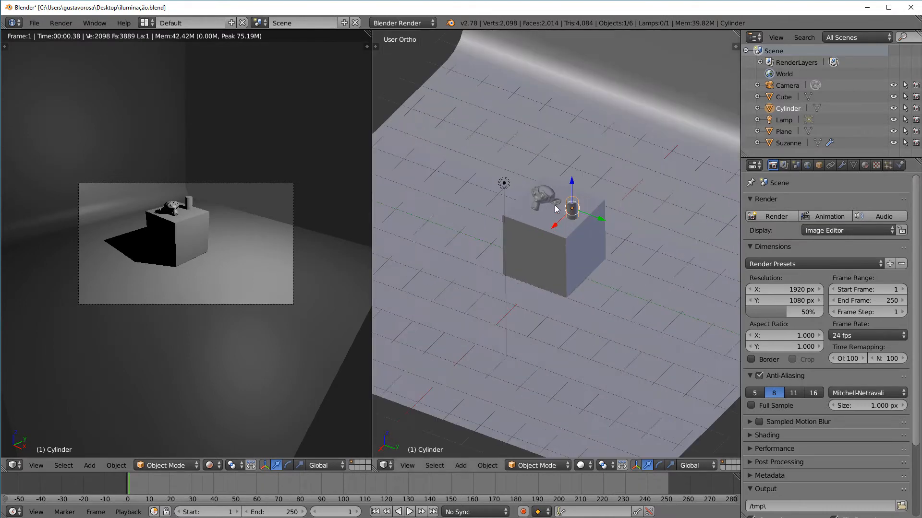
pyautogui.moveTo(500, 251); pyautogui.dragTo(617, 195, button='middle')
pyautogui.scroll(-1, 501, 246)
pyautogui.scroll(-1, 569, 197)
pyautogui.rightClick(572, 187)
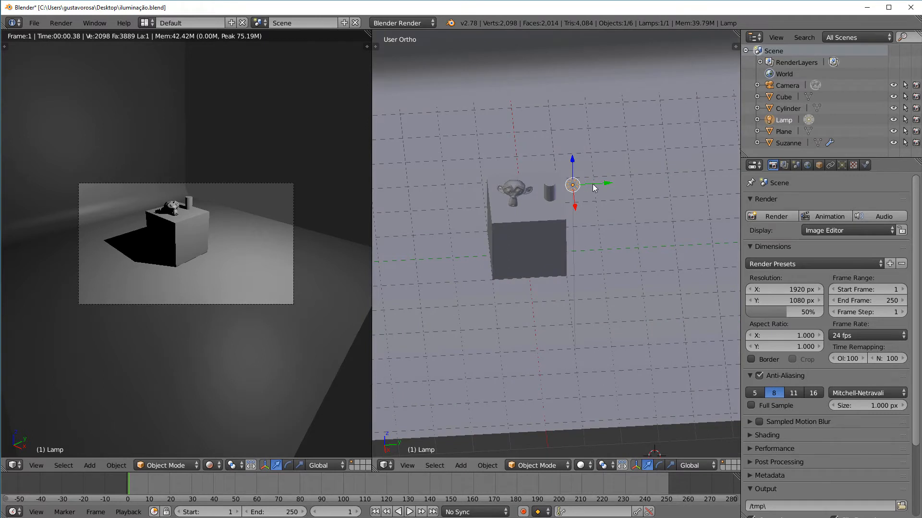
pyautogui.press('g')
pyautogui.press('y')
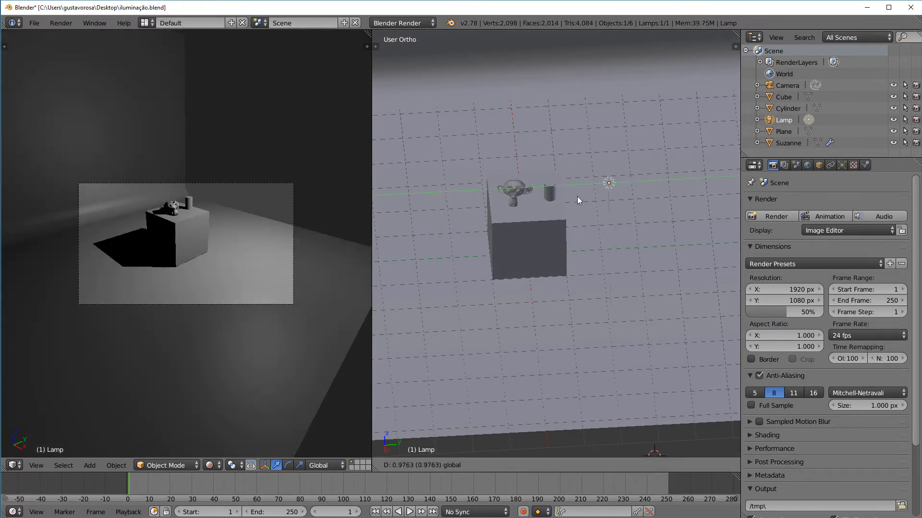
pyautogui.click(646, 199)
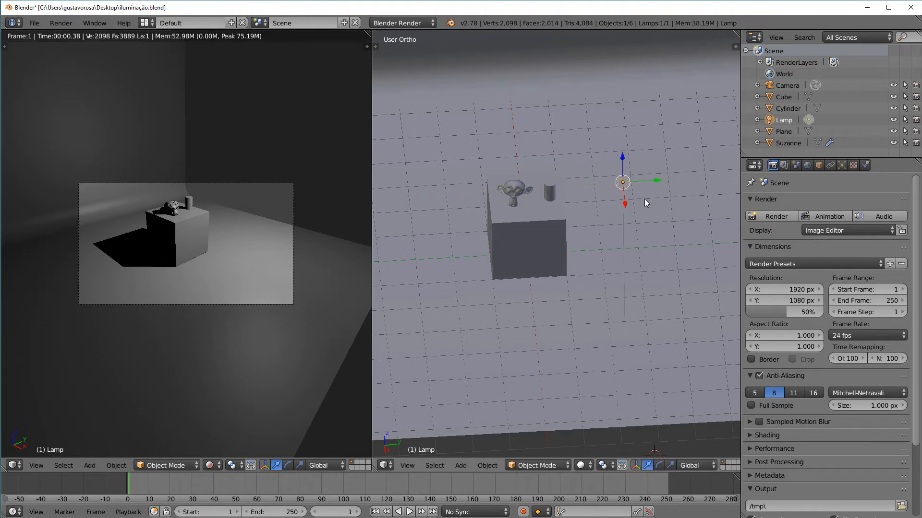
# - Select the camera and tilt it slightly upward about its local X axis so the objects sit lower in the frame
pyautogui.moveTo(645, 200); pyautogui.dragTo(598, 259, button='middle')
pyautogui.scroll(-2, 599, 258)
pyautogui.rightClick(433, 270)
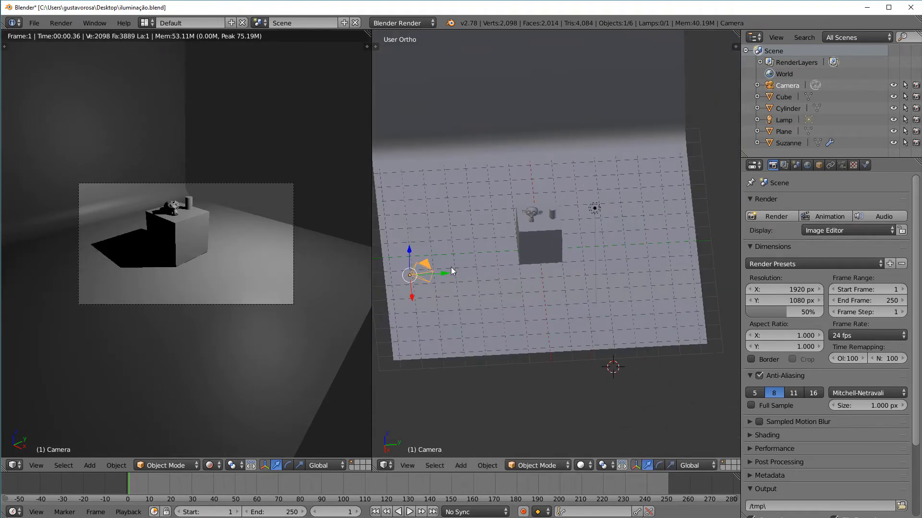
pyautogui.press('r')
pyautogui.press('x')
pyautogui.press('x')
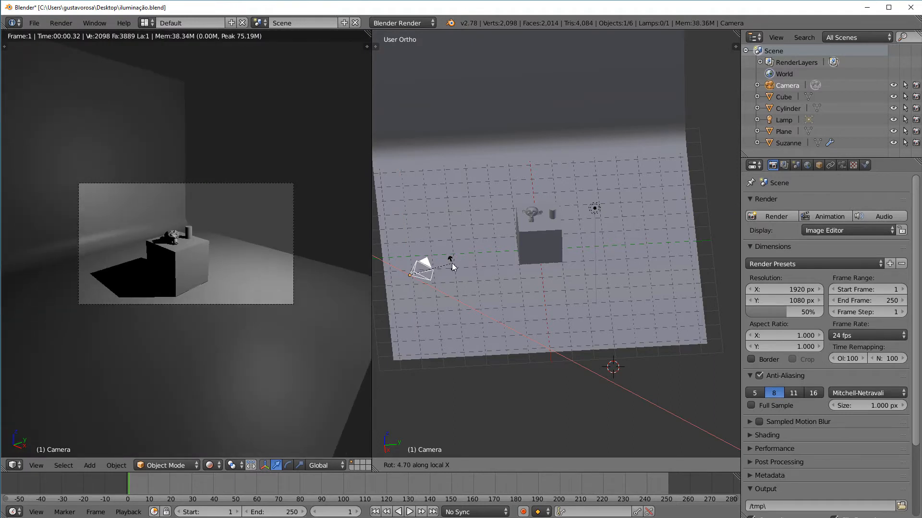
pyautogui.click(453, 258)
# - Show the lamp's data settings and fit the camera frame to the rendered viewport
pyautogui.rightClick(594, 209)
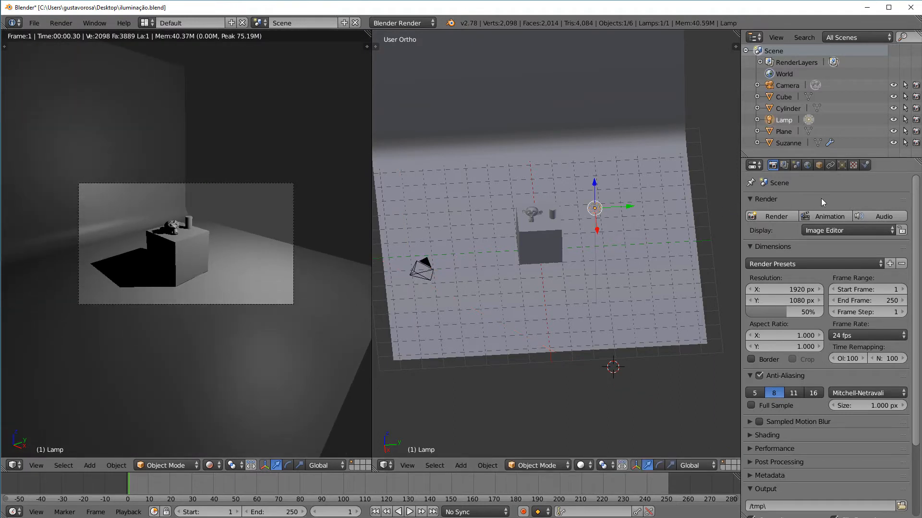
pyautogui.click(841, 166)
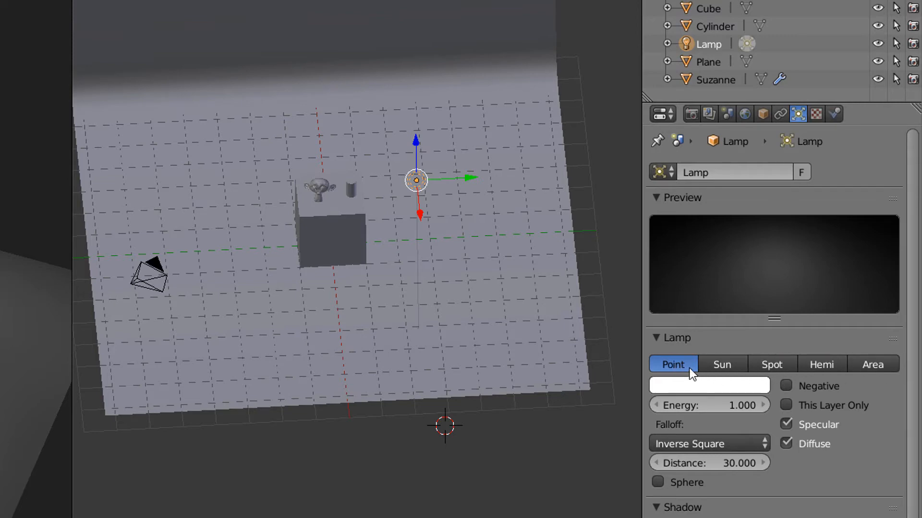
pyautogui.scroll(3, 293, 195)
pyautogui.moveTo(294, 195); pyautogui.dragTo(348, 195, button='middle')
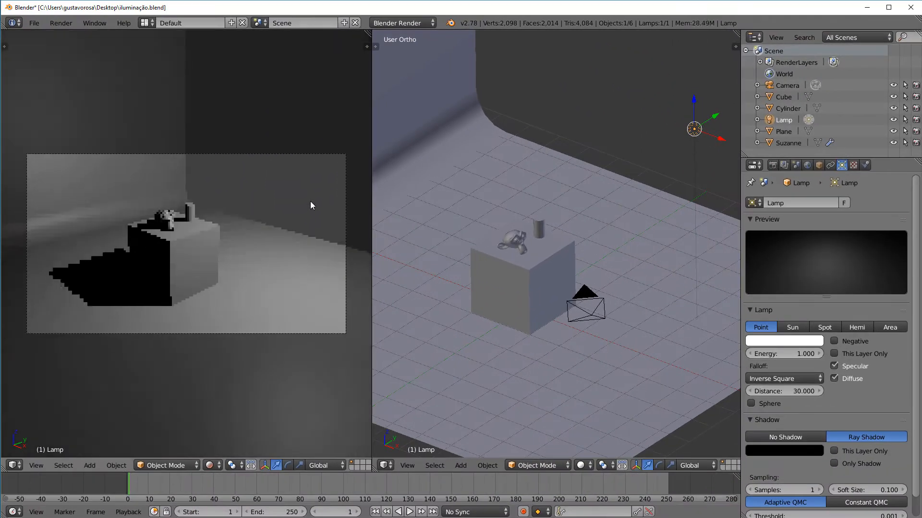
pyautogui.press('Home')
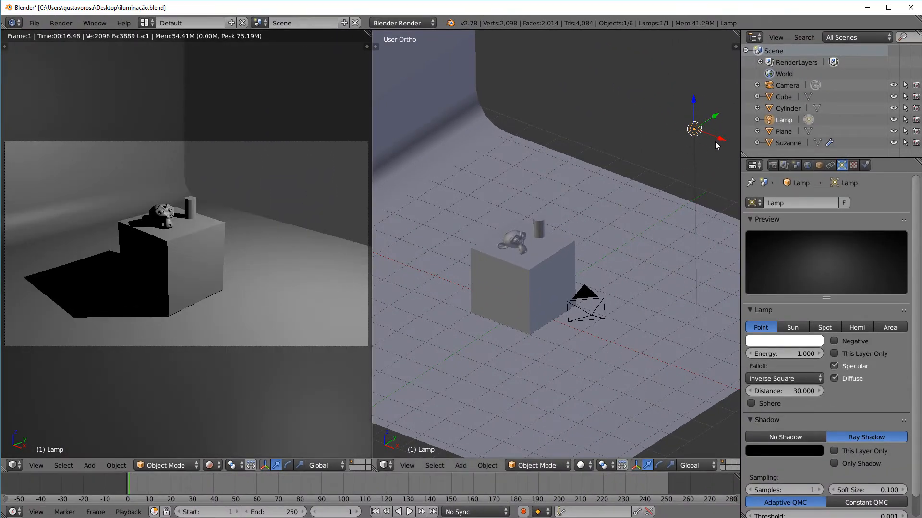
# - Move the point lamp along the X and Y axes, and try rotating it
pyautogui.moveTo(715, 142); pyautogui.dragTo(626, 114)
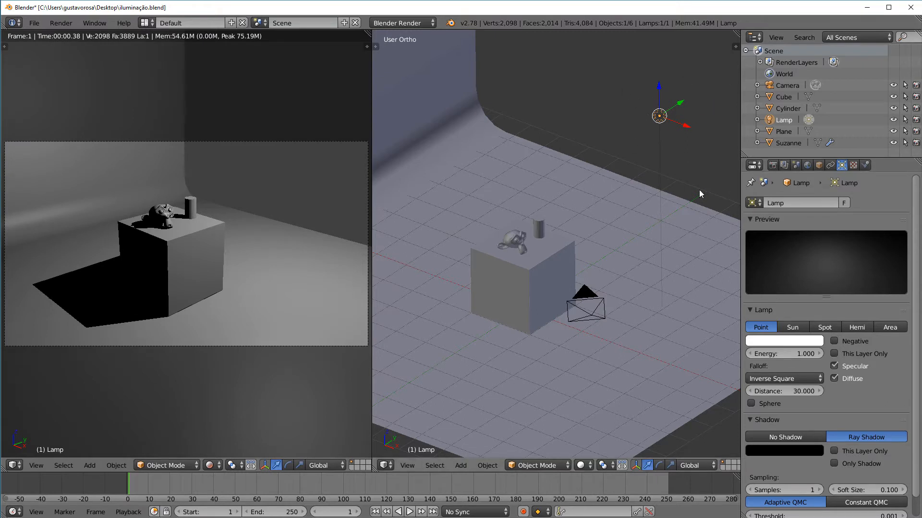
pyautogui.moveTo(678, 103); pyautogui.dragTo(701, 100)
pyautogui.press('r')
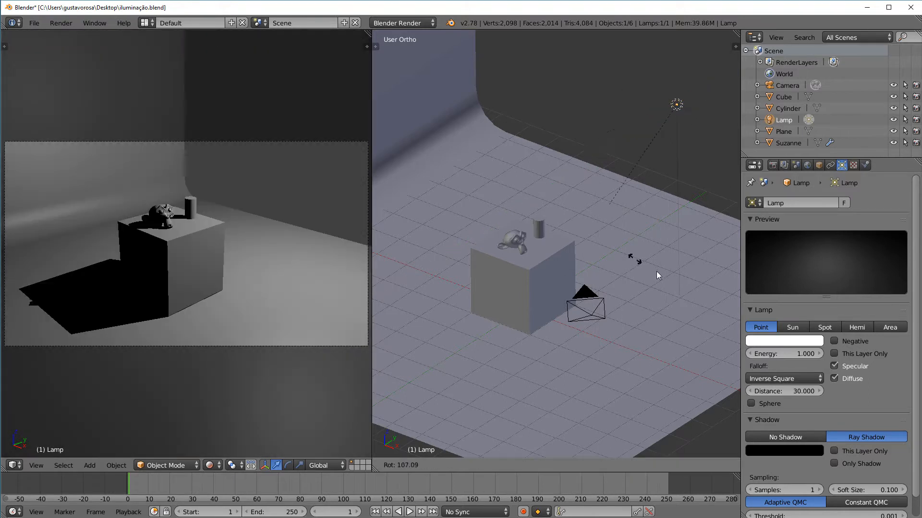
pyautogui.click(592, 226)
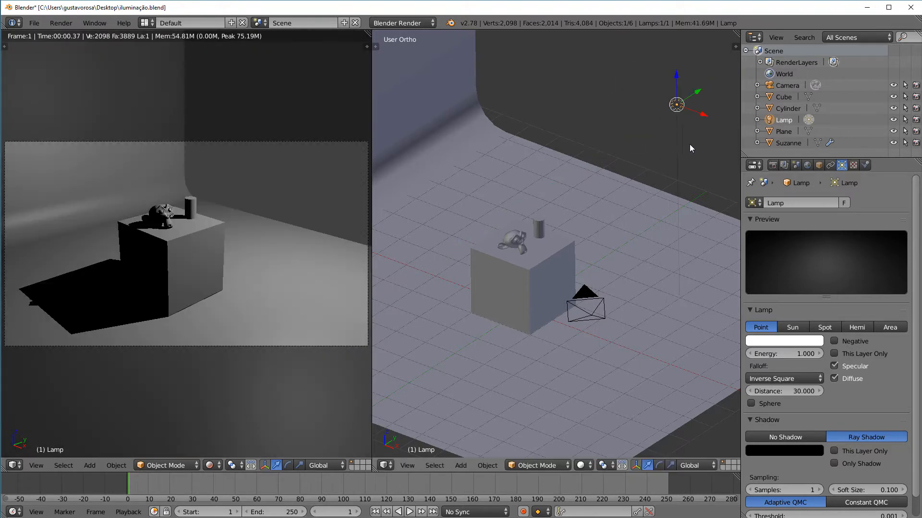
# - Move the point lamp horizontally closer to the cube, and try raising it along the Z axis
pyautogui.moveTo(622, 241); pyautogui.dragTo(664, 198, button='middle')
pyautogui.scroll(-6, 662, 202)
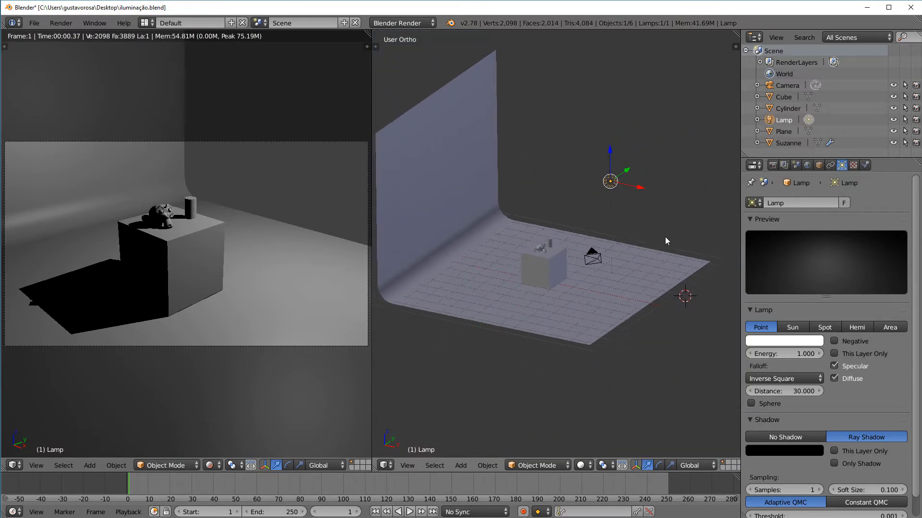
pyautogui.moveTo(620, 189); pyautogui.dragTo(586, 152)
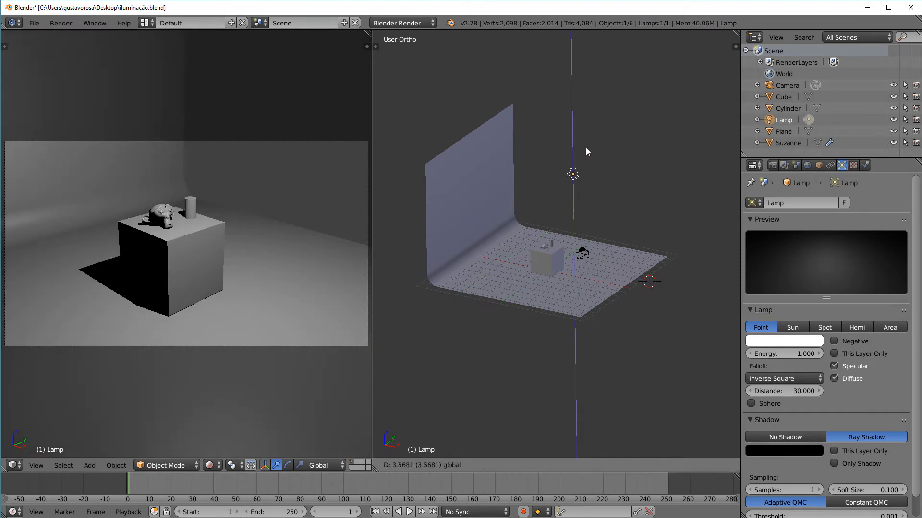
pyautogui.moveTo(597, 86); pyautogui.dragTo(573, 179)
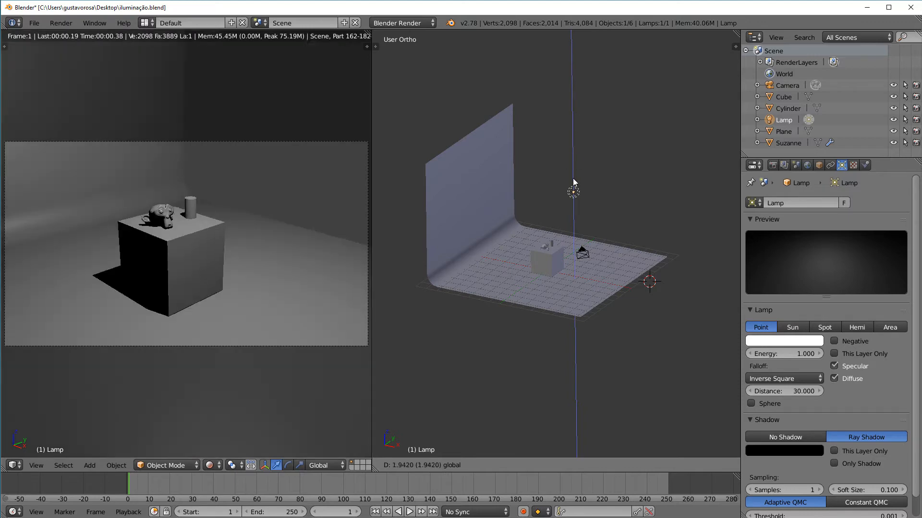
pyautogui.rightClick(573, 179)
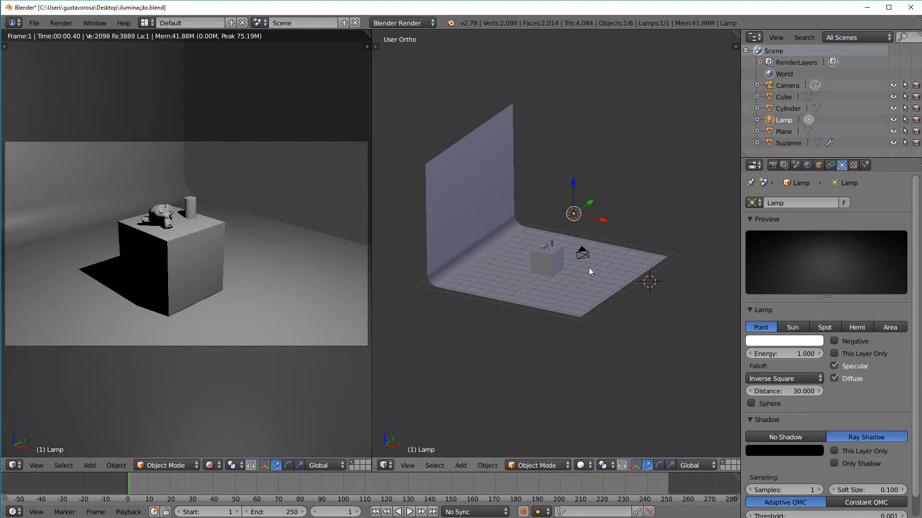
# - Try red, blue and green lamp colors before restoring white with R, G and B at 1.000, and try an energy of 2.310
pyautogui.scroll(4, 589, 267)
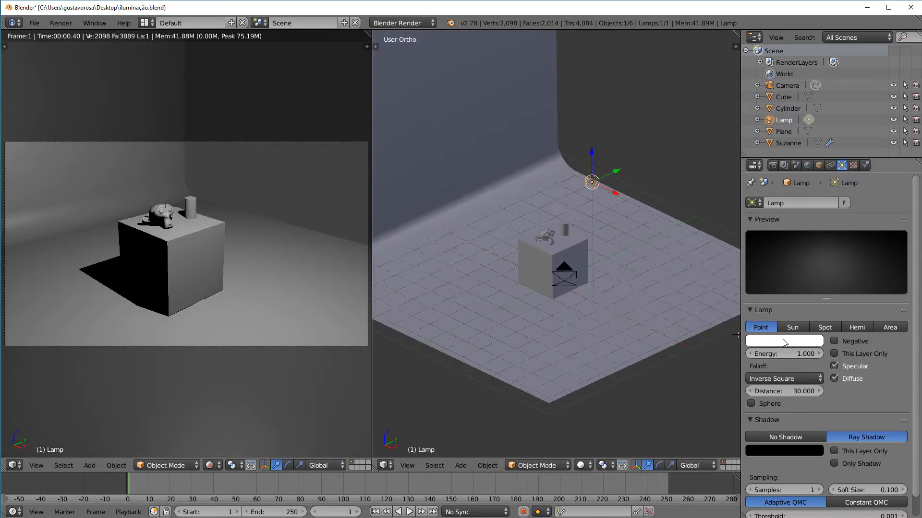
pyautogui.click(791, 341)
pyautogui.click(770, 255)
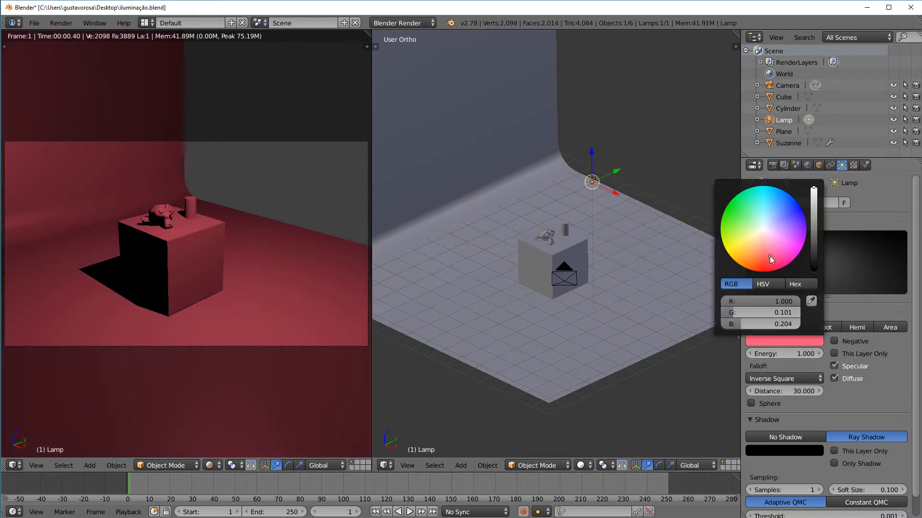
pyautogui.moveTo(769, 255); pyautogui.dragTo(728, 216)
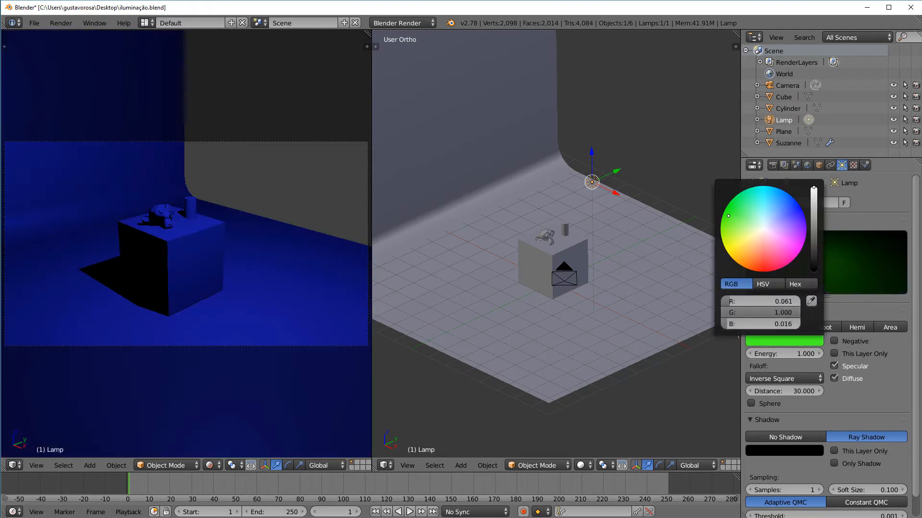
pyautogui.moveTo(771, 303); pyautogui.dragTo(847, 302)
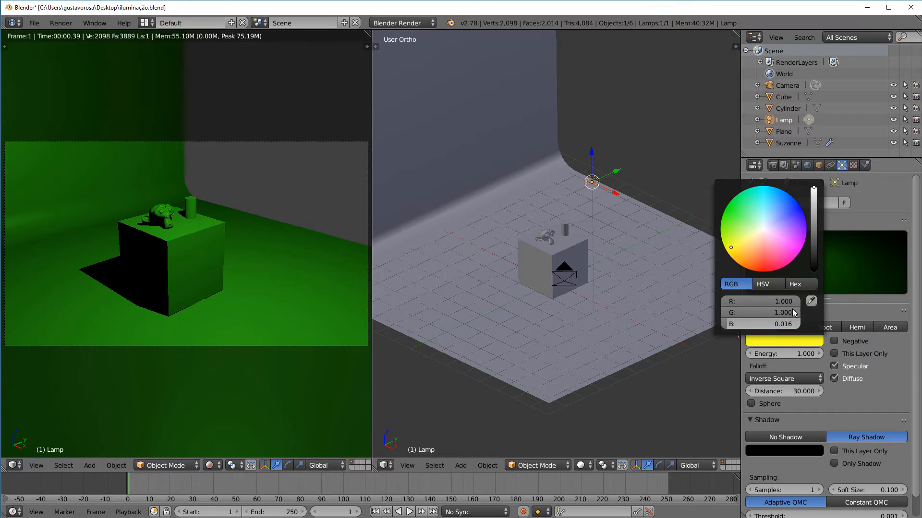
pyautogui.moveTo(789, 324); pyautogui.dragTo(816, 324)
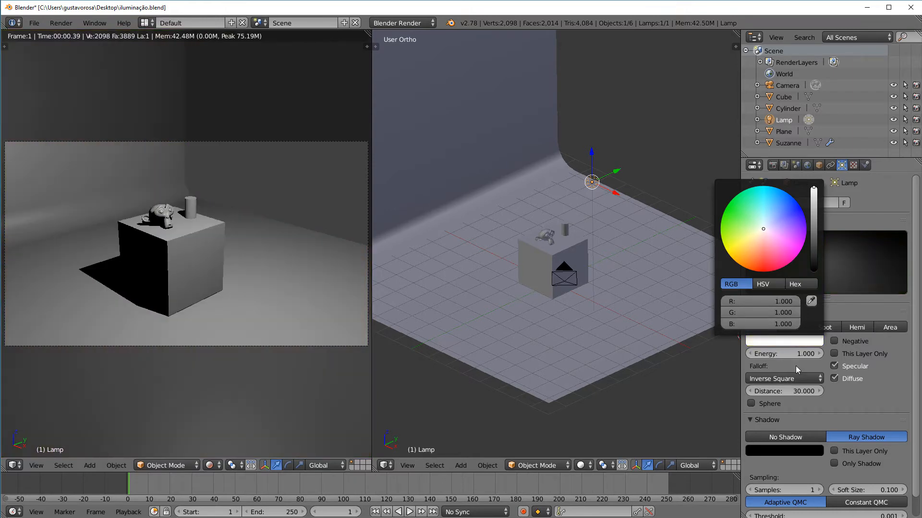
pyautogui.moveTo(802, 355); pyautogui.dragTo(823, 354)
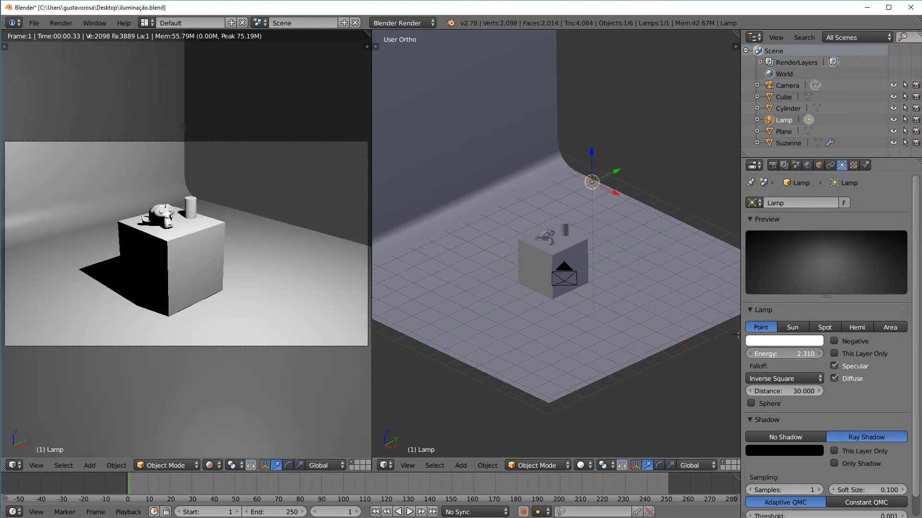
pyautogui.rightClick(798, 354)
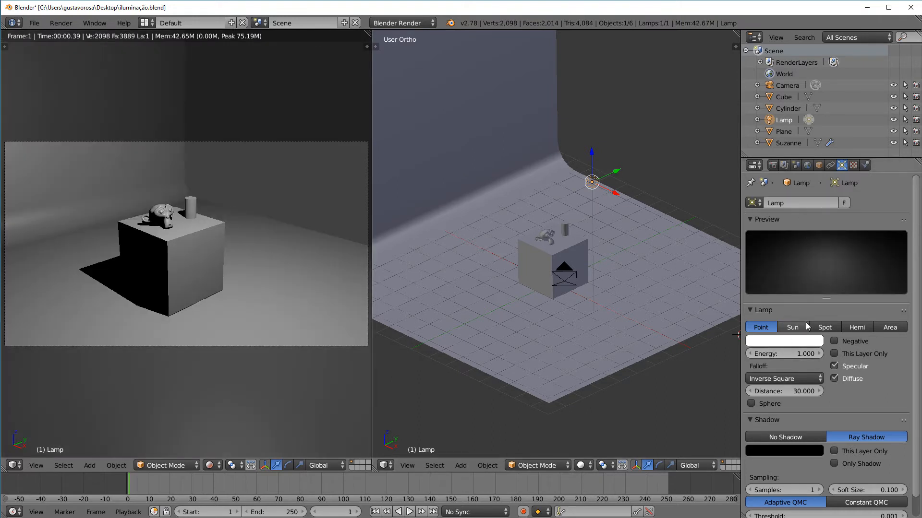
# - Set the lamp type to Sun and try rotating the direction of its light
pyautogui.click(792, 328)
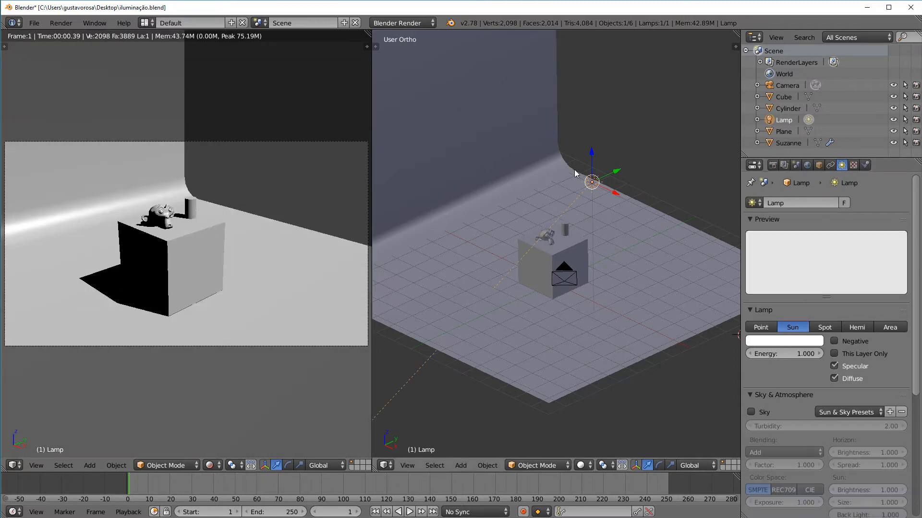
pyautogui.press('r')
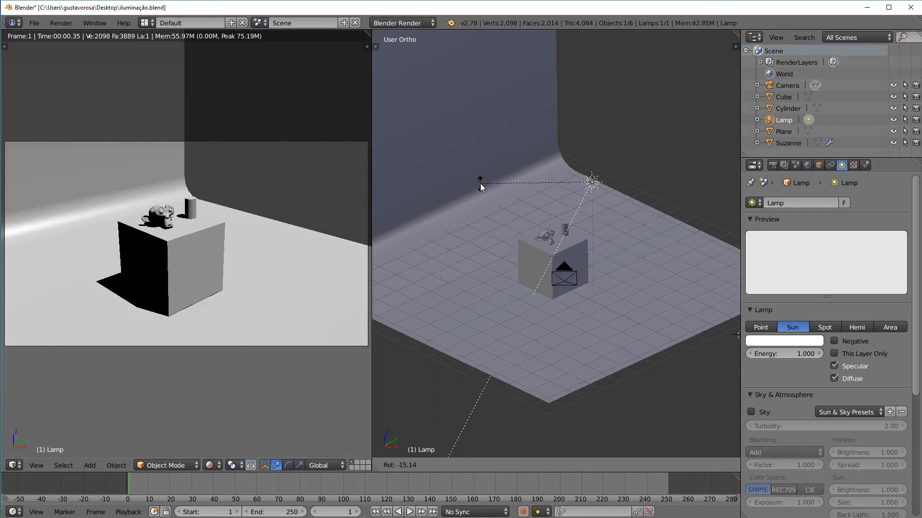
pyautogui.click(480, 183)
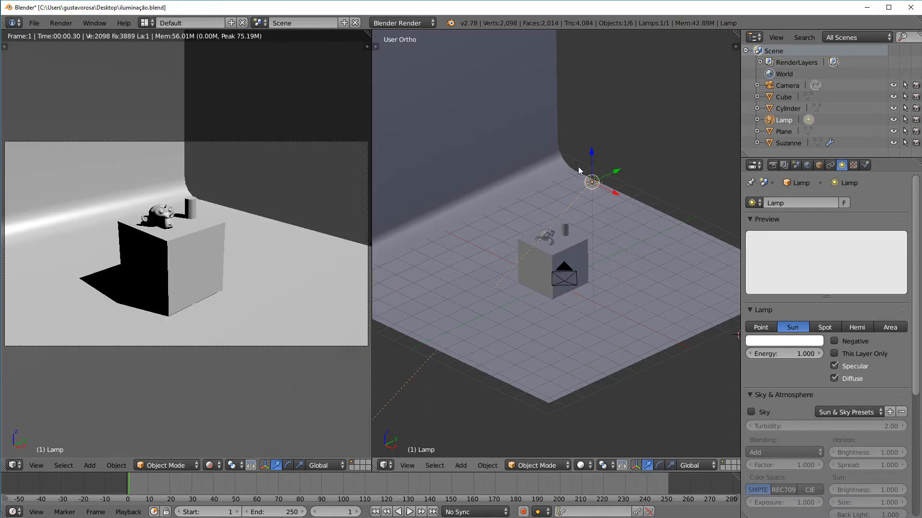
pyautogui.moveTo(592, 168)
pyautogui.mouseDown()
pyautogui.moveTo(591, 65)
pyautogui.moveTo(603, 210)
pyautogui.moveTo(600, 58)
pyautogui.moveTo(598, 224)
pyautogui.moveTo(591, 53)
pyautogui.moveTo(580, 171)
pyautogui.mouseUp()
# - Set the lamp type to Spot
pyautogui.moveTo(595, 228); pyautogui.dragTo(571, 237, button='middle')
pyautogui.click(824, 327)
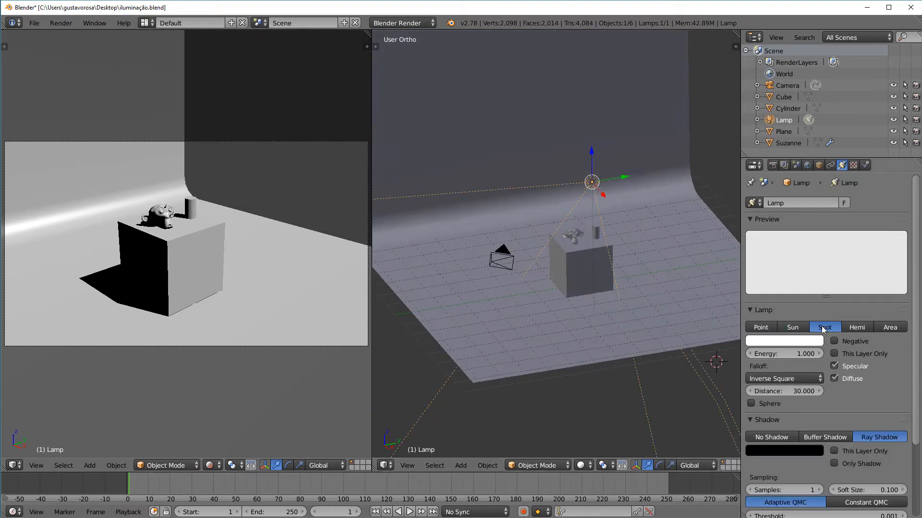
# - Move the spot lamp farther from the cube
pyautogui.scroll(-5, 522, 243)
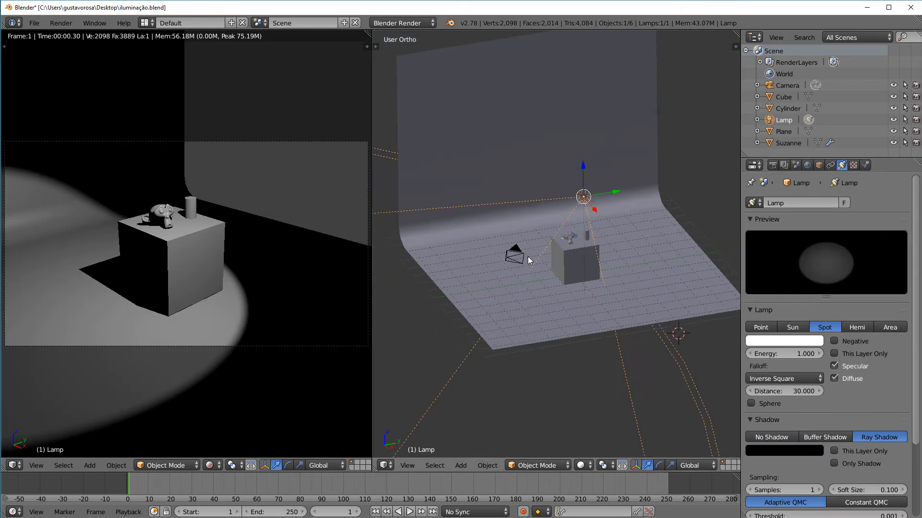
pyautogui.moveTo(528, 331); pyautogui.dragTo(565, 341, button='middle')
pyautogui.moveTo(593, 238); pyautogui.dragTo(604, 221, button='middle')
pyautogui.moveTo(573, 221); pyautogui.dragTo(585, 206)
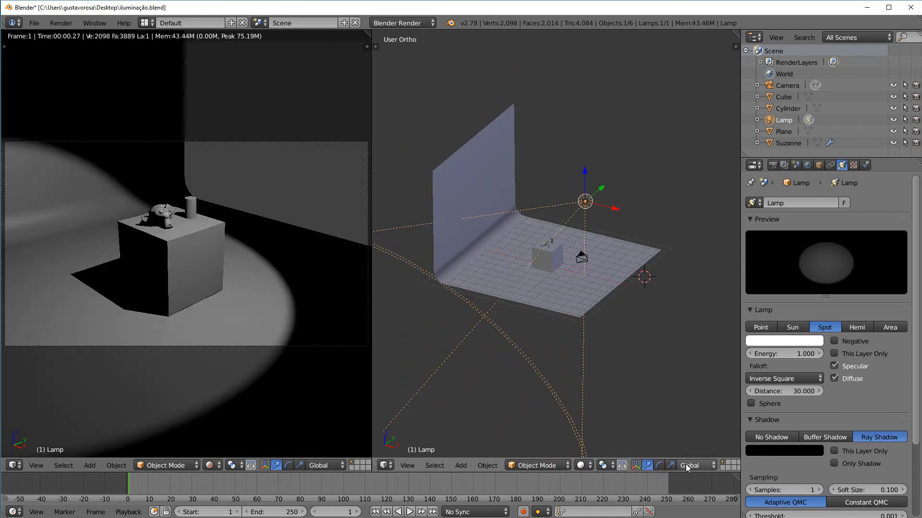
# - Set the transform orientation to Local and pull the spot lamp away from the cube along its own Z axis
pyautogui.moveTo(696, 466); pyautogui.dragTo(652, 468, button='middle')
pyautogui.click(651, 466)
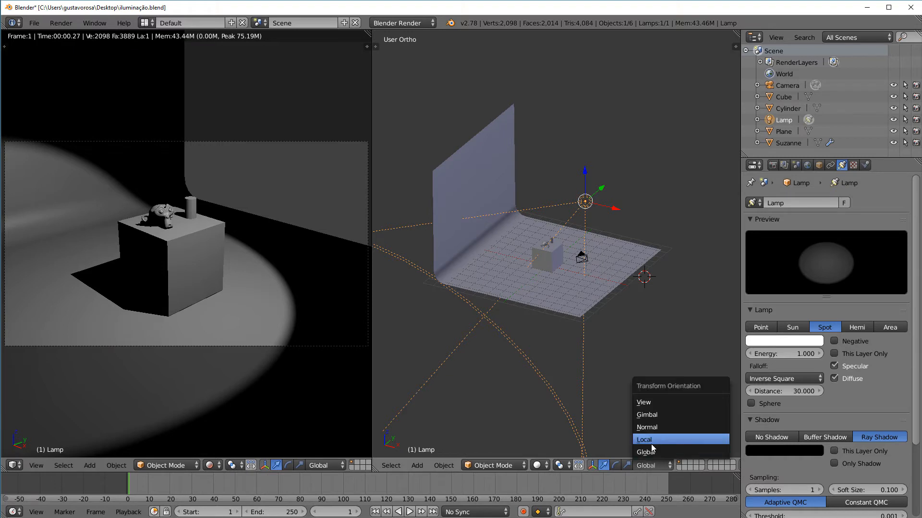
pyautogui.click(646, 441)
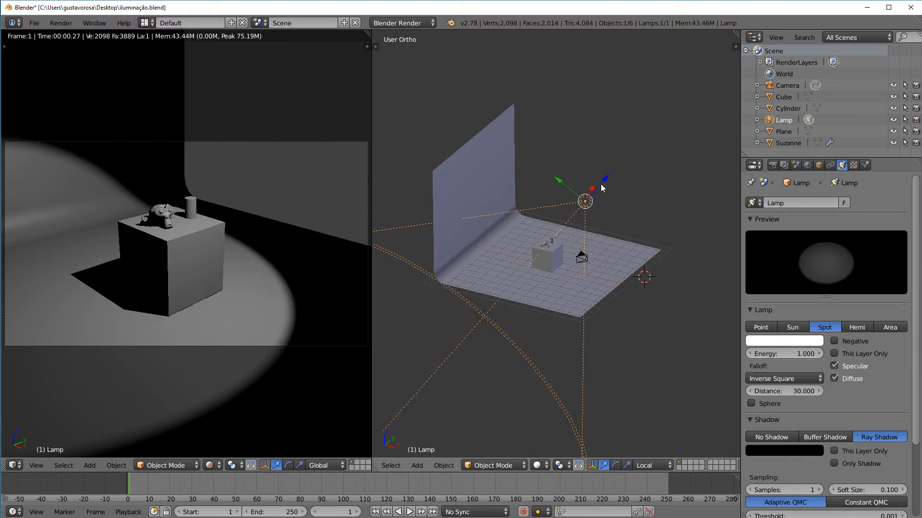
pyautogui.moveTo(601, 189); pyautogui.dragTo(623, 168)
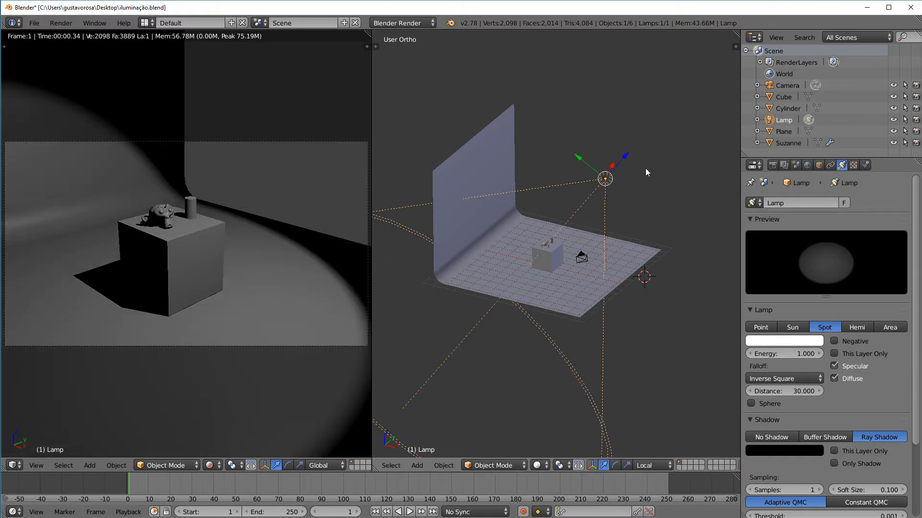
# - Rotate the spot lamp slightly to shift where its light cone falls around the cube
pyautogui.click(616, 465)
pyautogui.moveTo(665, 300); pyautogui.dragTo(591, 293, button='middle')
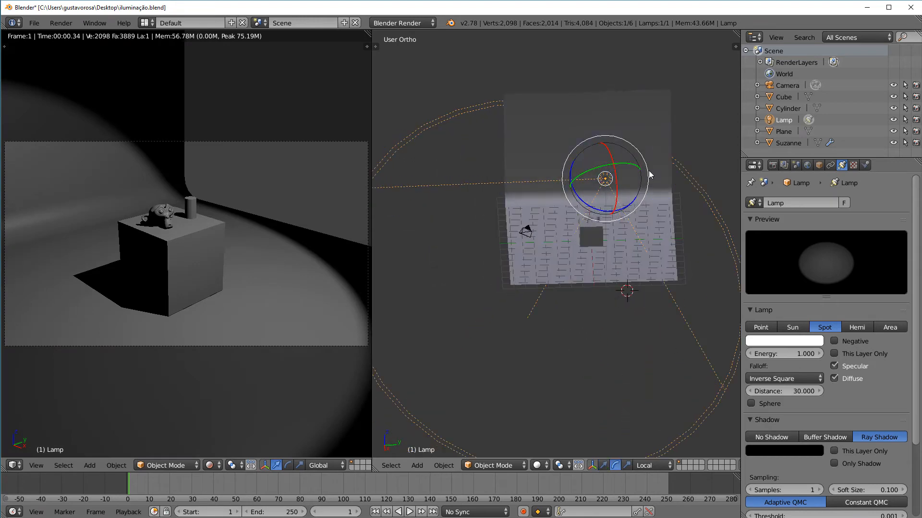
pyautogui.moveTo(601, 165); pyautogui.dragTo(600, 164)
pyautogui.rightClick(602, 166)
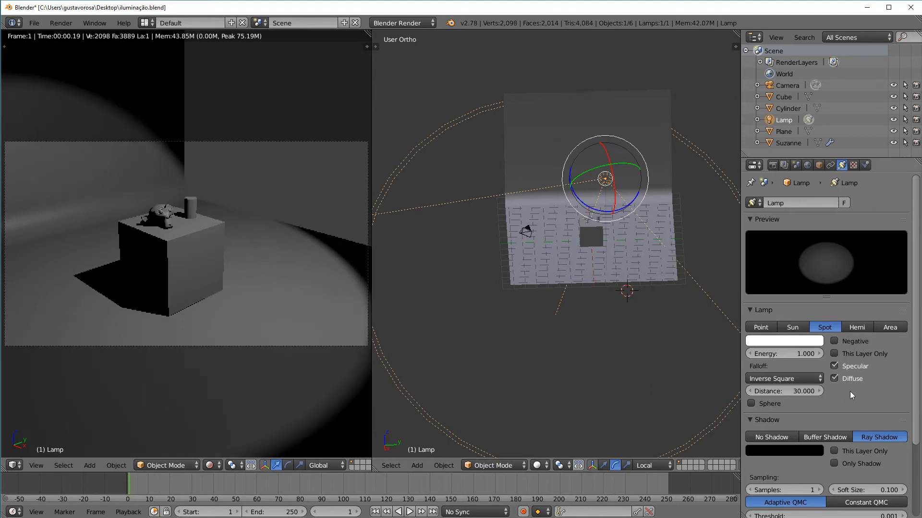
# - Try a spot size of 27.8°, and set the spot's blend to 0.703 and its size to 40.9°
pyautogui.scroll(-2, 865, 400)
pyautogui.scroll(-3, 860, 475)
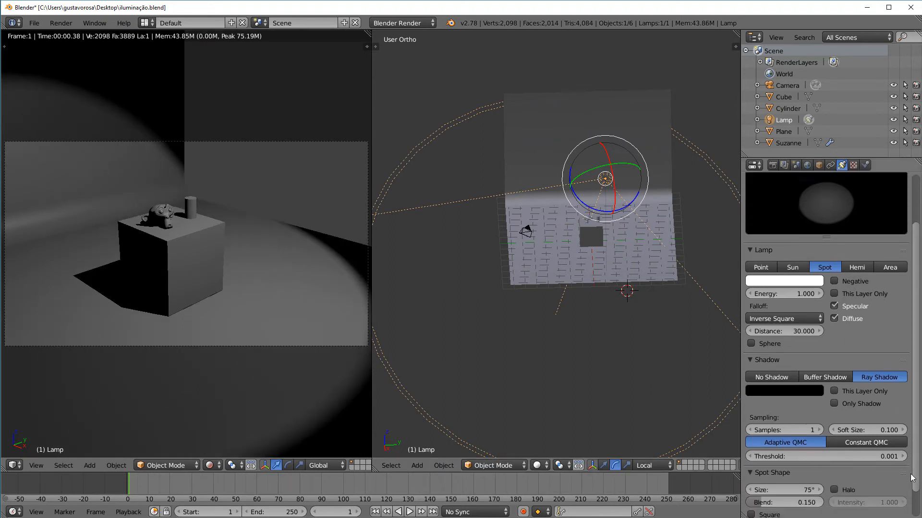
pyautogui.moveTo(805, 459); pyautogui.dragTo(778, 459)
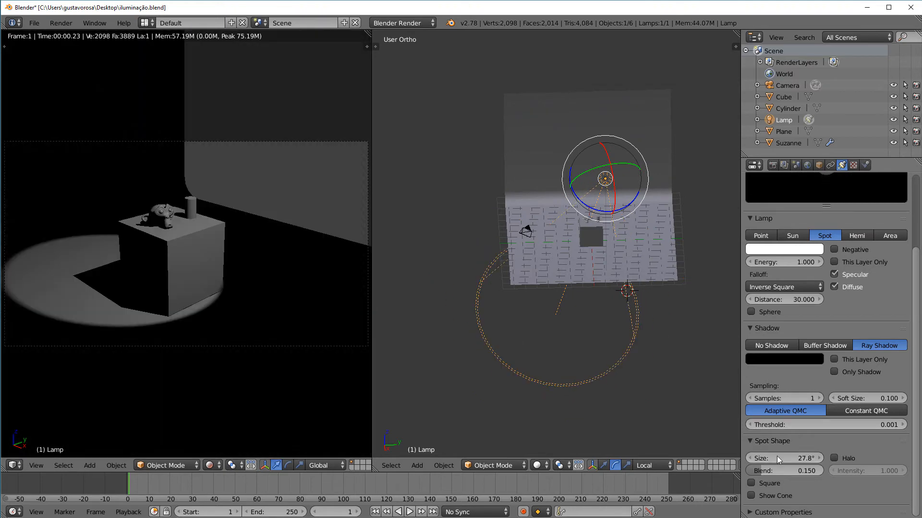
pyautogui.moveTo(551, 400); pyautogui.dragTo(594, 395, button='middle')
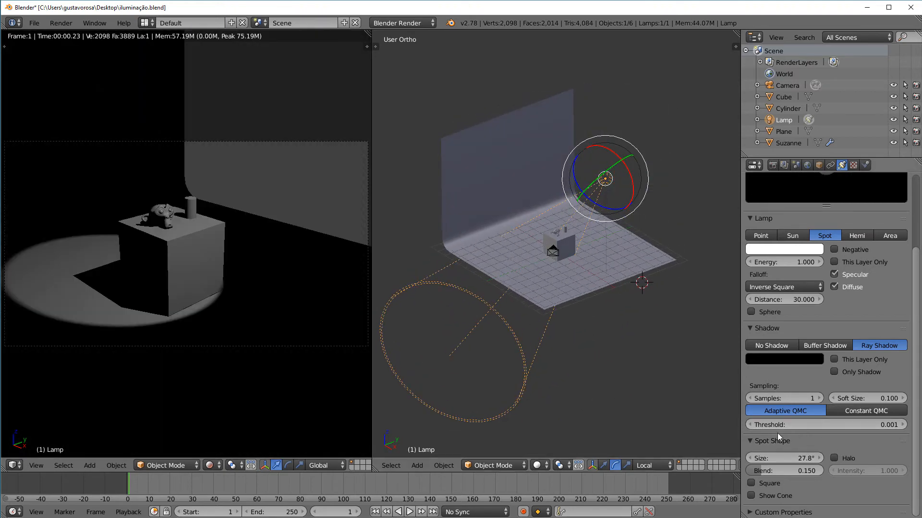
pyautogui.moveTo(778, 470); pyautogui.dragTo(843, 471)
pyautogui.moveTo(783, 459); pyautogui.dragTo(819, 458)
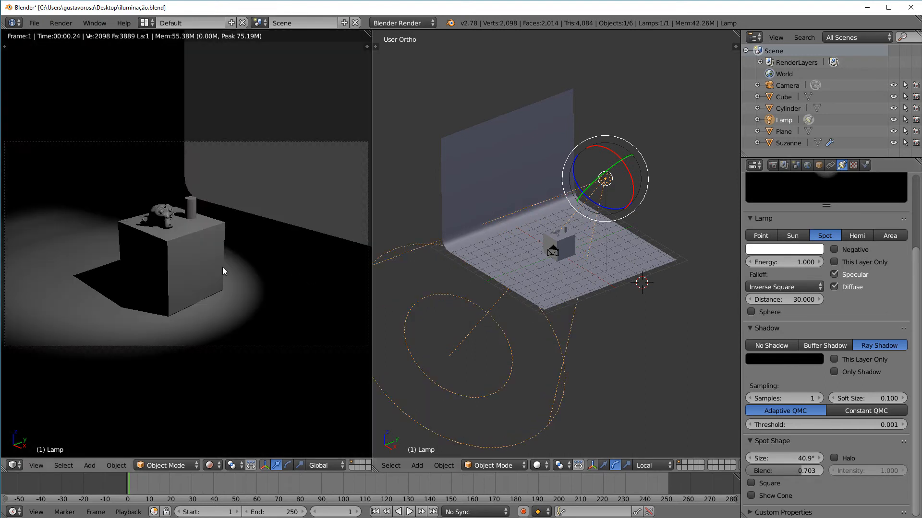
# - Enable the spot's halo and reduce its intensity to 0.047, trying 0.463 on the way
pyautogui.click(836, 457)
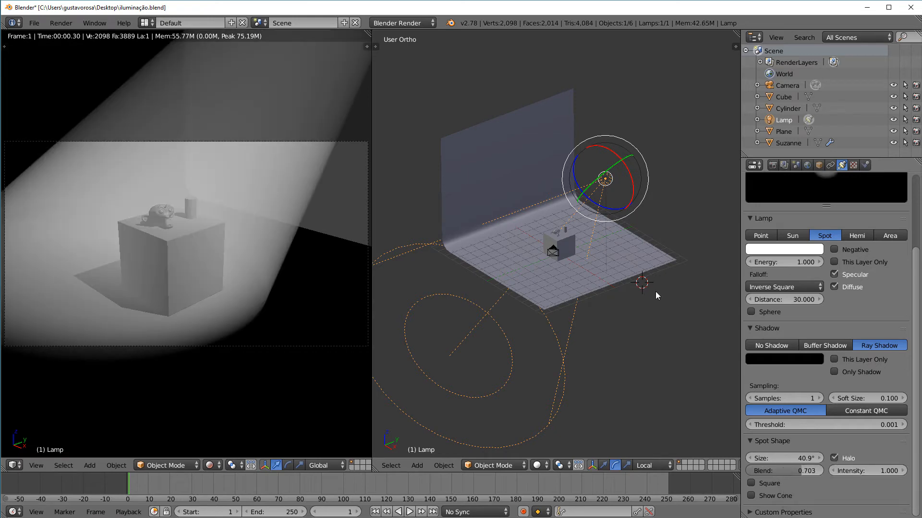
pyautogui.moveTo(655, 292); pyautogui.dragTo(651, 230, button='middle')
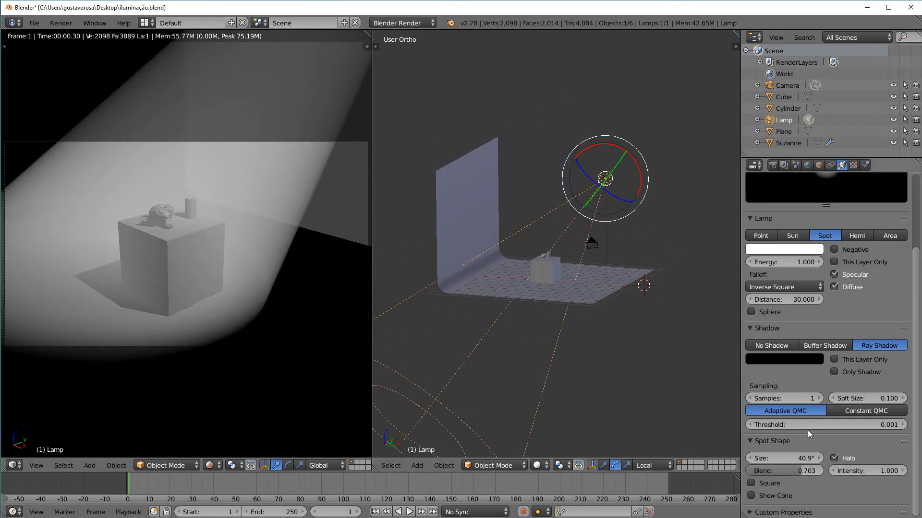
pyautogui.moveTo(897, 471); pyautogui.dragTo(807, 471)
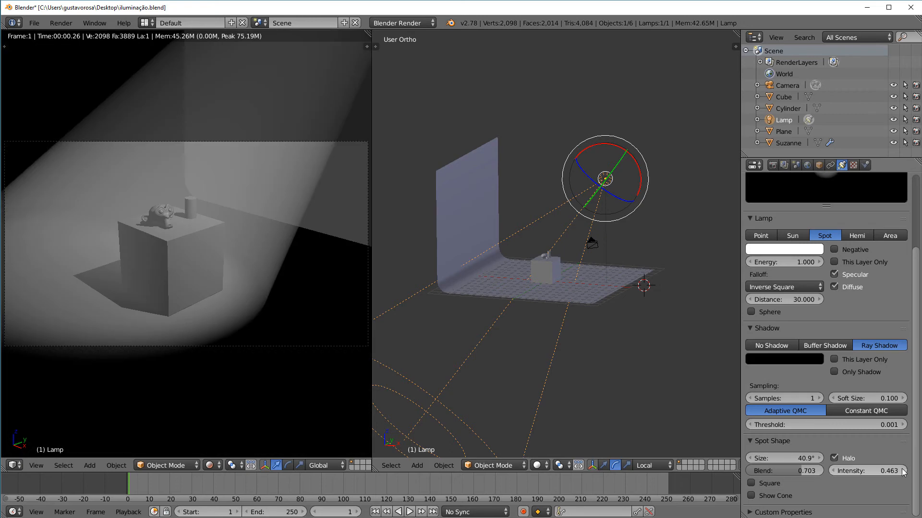
pyautogui.moveTo(867, 471); pyautogui.dragTo(850, 470)
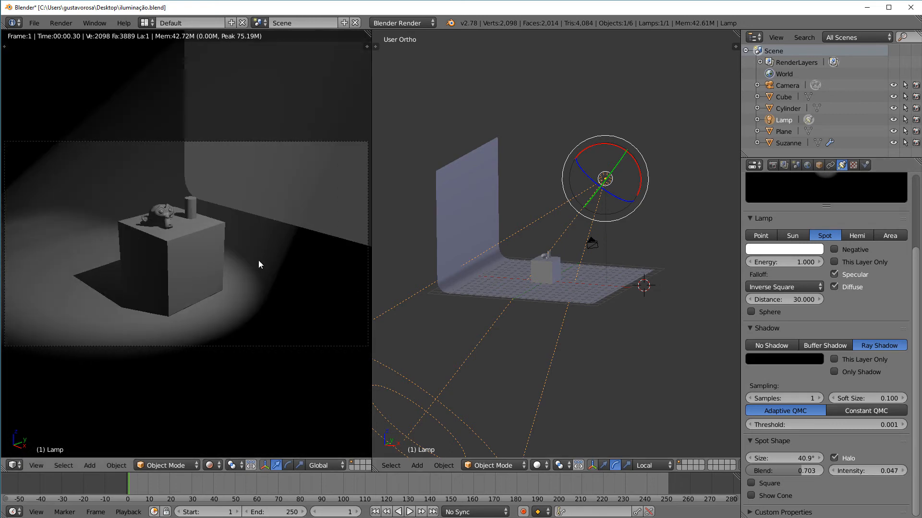
# - Set the lamp type to Hemi and try rotating the lamp to point straight down
pyautogui.click(863, 232)
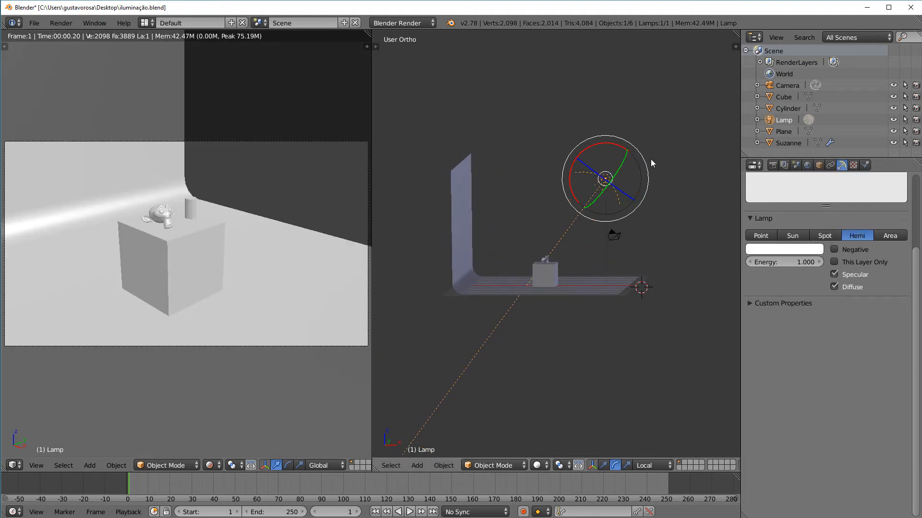
pyautogui.moveTo(628, 154); pyautogui.dragTo(587, 269, button='middle')
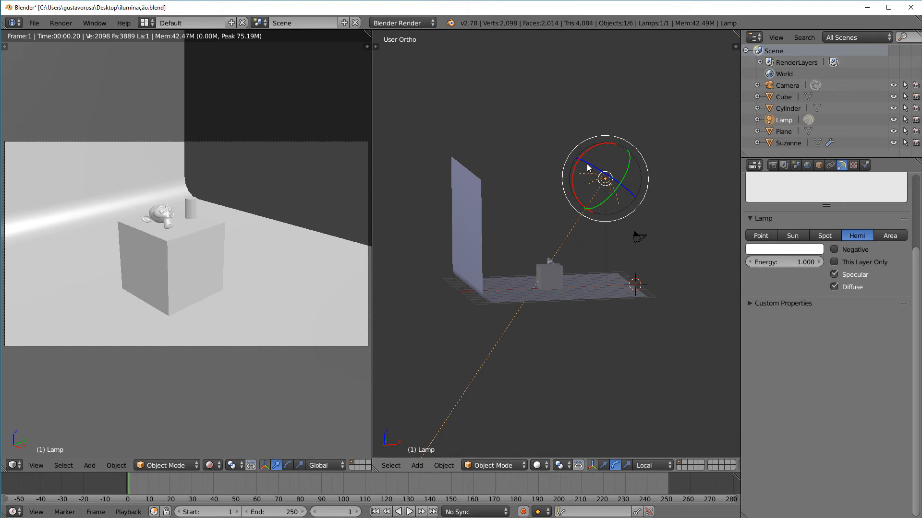
pyautogui.moveTo(591, 146); pyautogui.dragTo(578, 168)
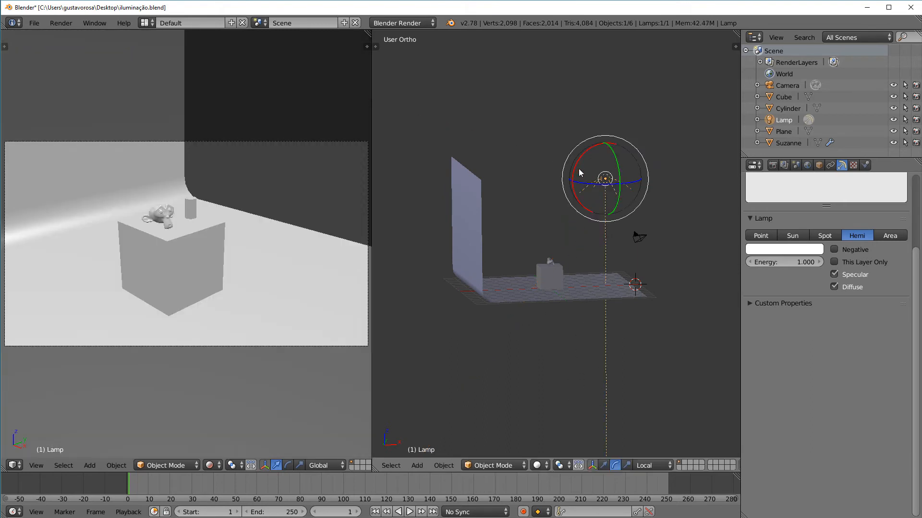
pyautogui.moveTo(674, 260); pyautogui.dragTo(645, 258, button='middle')
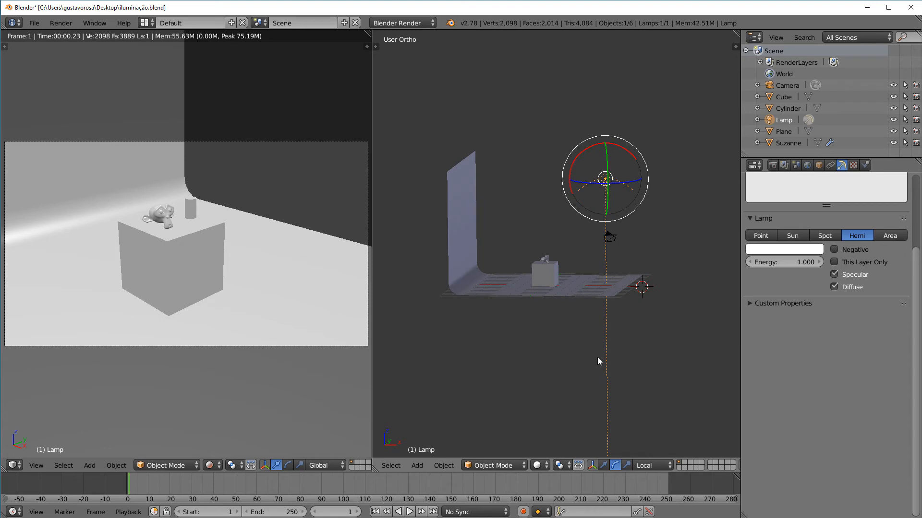
pyautogui.moveTo(601, 432); pyautogui.dragTo(580, 395, button='middle')
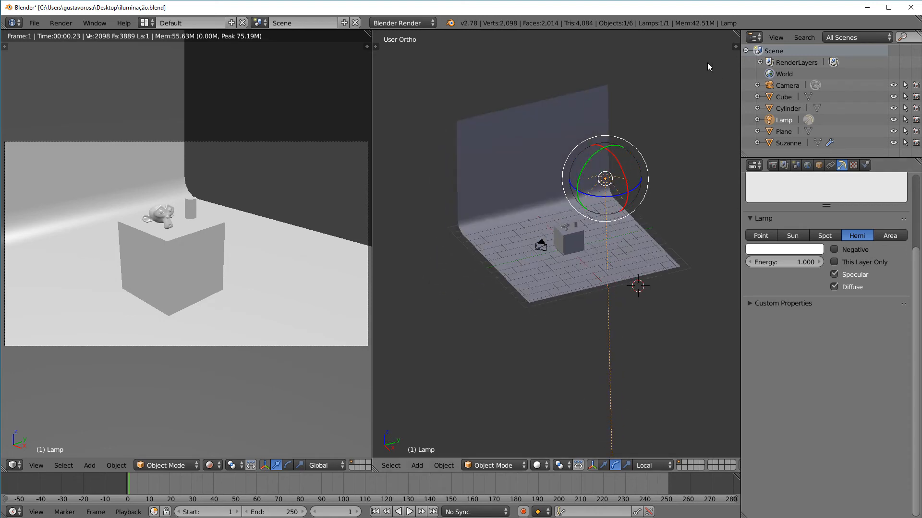
pyautogui.moveTo(471, 223); pyautogui.dragTo(560, 257, button='middle')
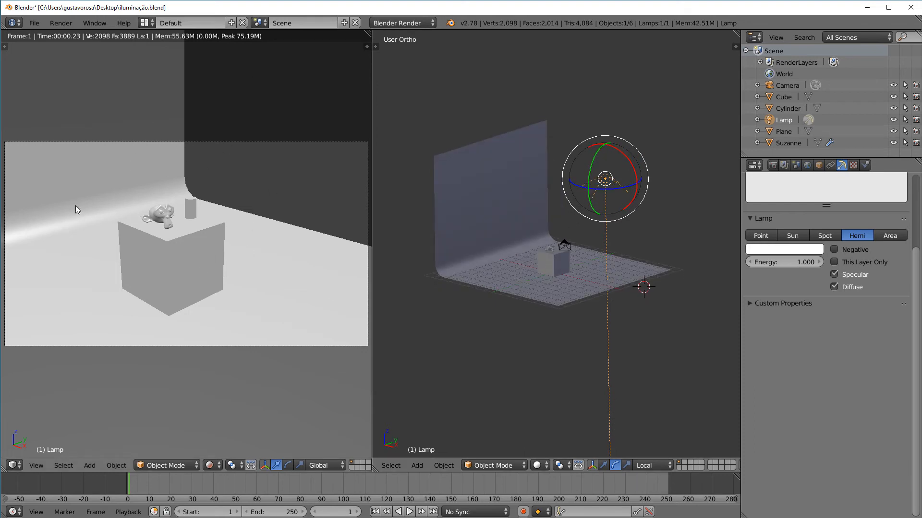
pyautogui.moveTo(638, 284); pyautogui.dragTo(635, 282, button='middle')
# - Set the lamp type to Area and lower its energy to 0.040
pyautogui.click(889, 235)
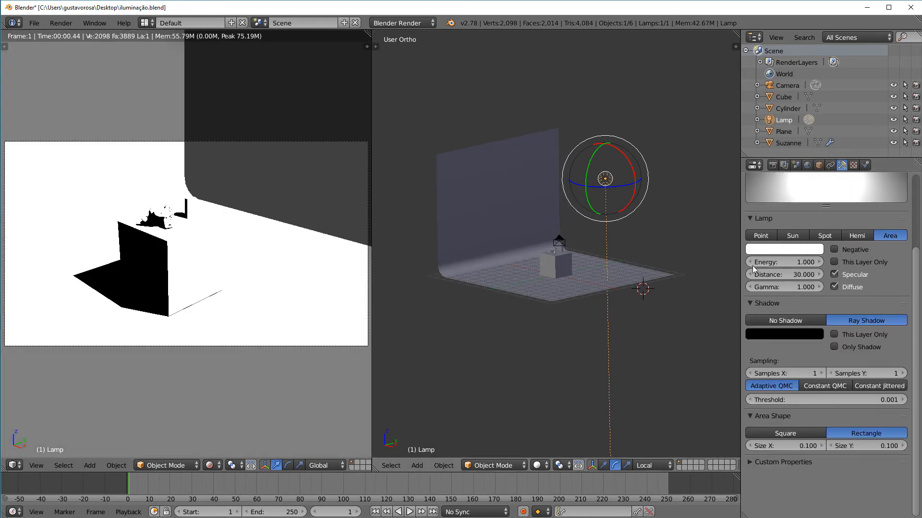
pyautogui.moveTo(787, 262); pyautogui.dragTo(773, 262)
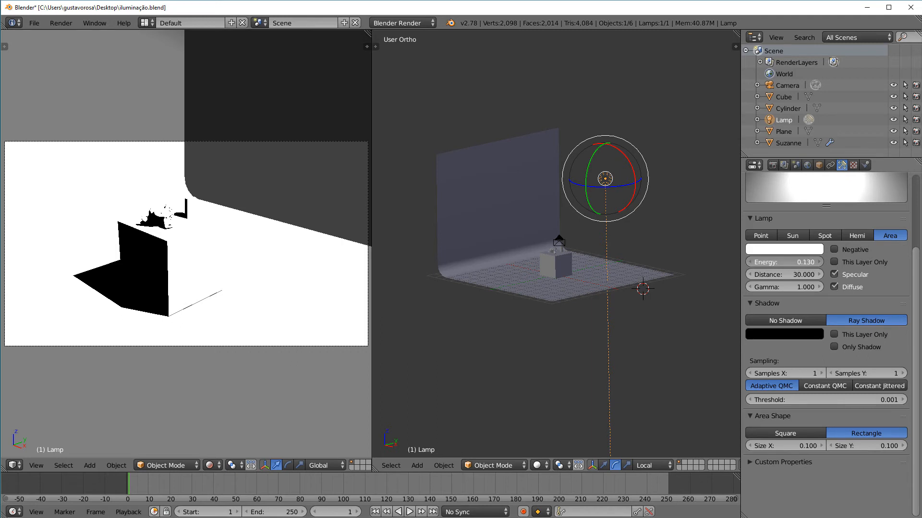
pyautogui.moveTo(755, 264); pyautogui.dragTo(729, 264)
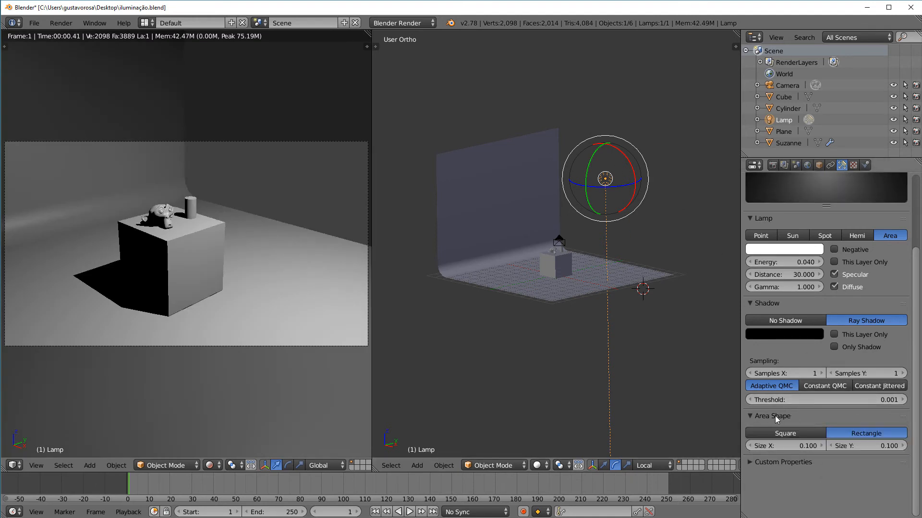
# - Make the area lamp's shape Square with a size of 4.794
pyautogui.click(797, 435)
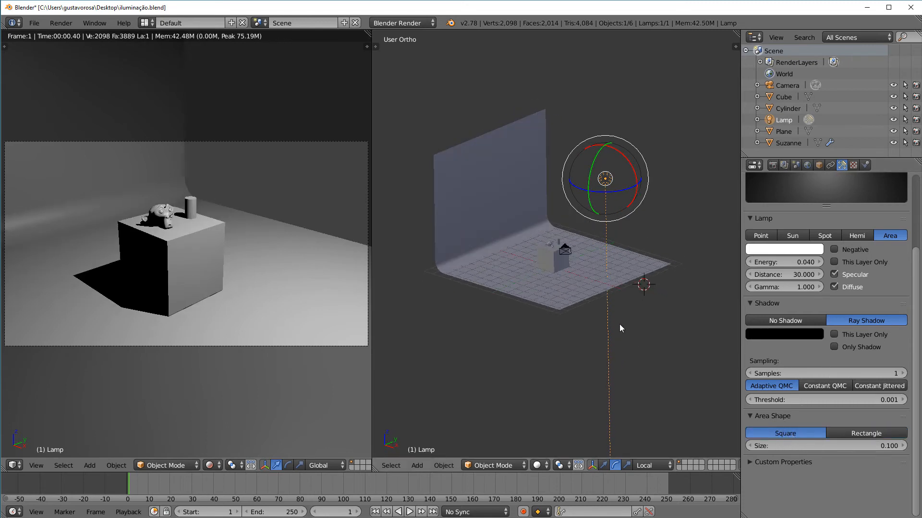
pyautogui.scroll(2, 618, 324)
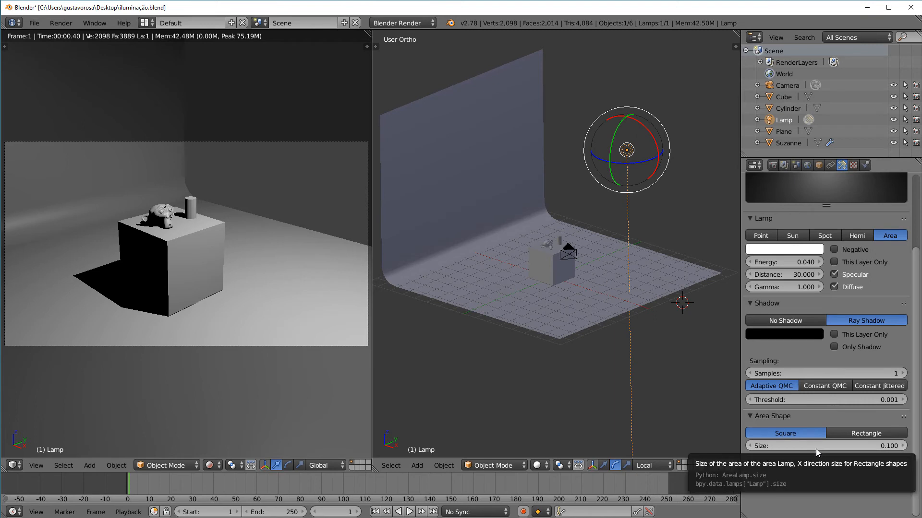
pyautogui.moveTo(796, 447); pyautogui.dragTo(902, 448)
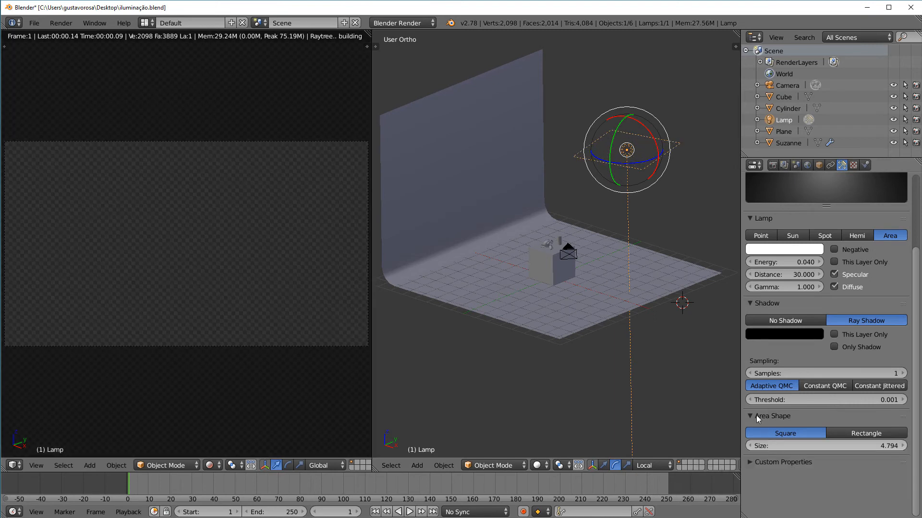
# - Rotate the area lamp to aim at the cube and move it closer along its local Z axis
pyautogui.moveTo(653, 145); pyautogui.dragTo(656, 179)
pyautogui.moveTo(654, 175)
pyautogui.mouseDown(button='middle')
pyautogui.moveTo(616, 215)
pyautogui.moveTo(653, 197)
pyautogui.moveTo(672, 173)
pyautogui.mouseUp(button='middle')
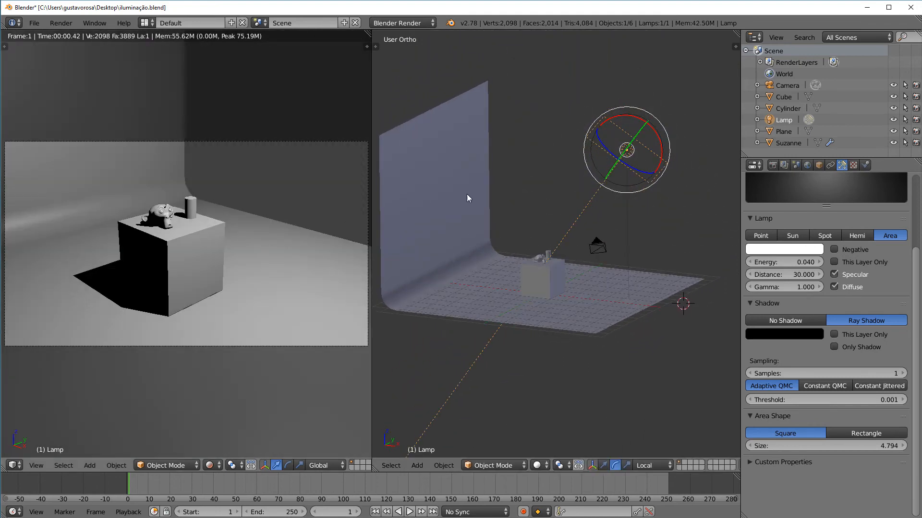
pyautogui.press('g')
pyautogui.press('z')
pyautogui.press('z')
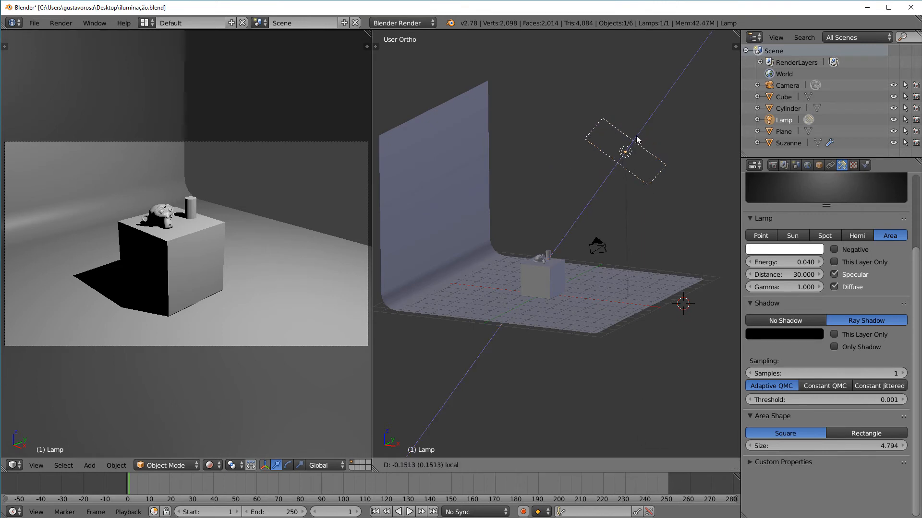
pyautogui.click(630, 141)
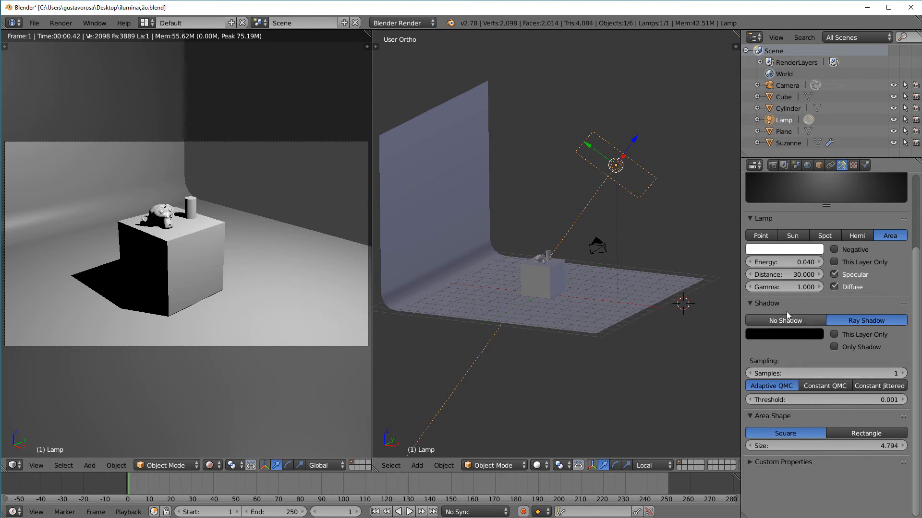
# - Raise the area lamp's ray shadow samples to 5
pyautogui.click(903, 374)
pyautogui.click(902, 374)
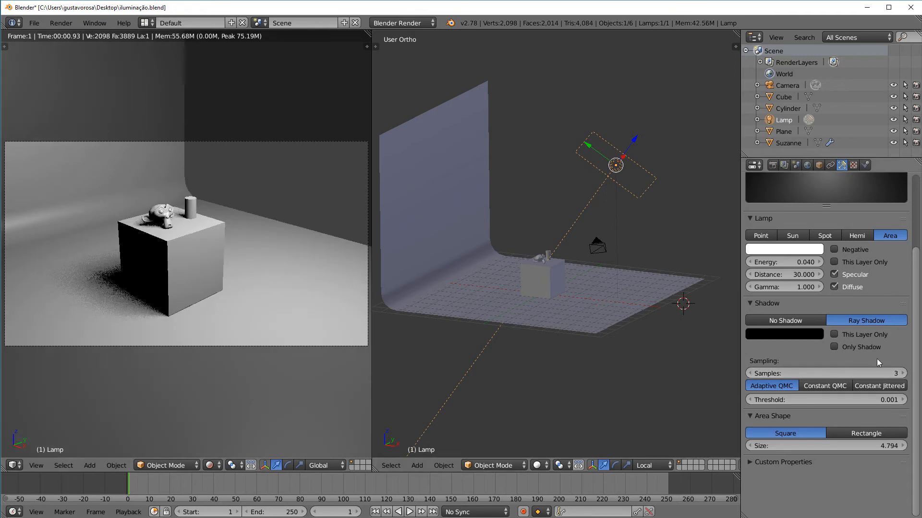
pyautogui.click(902, 373)
pyautogui.click(903, 373)
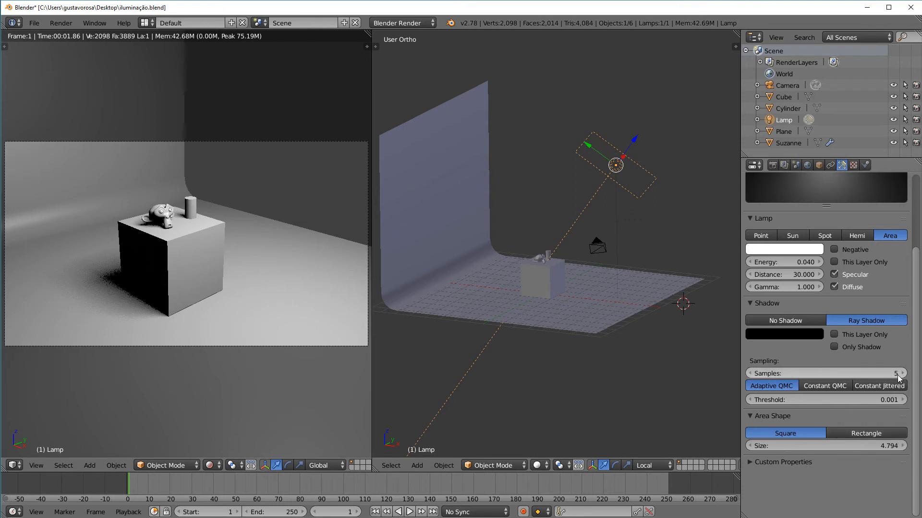
# - Select the camera and move it closer to the cube
pyautogui.scroll(1, 193, 333)
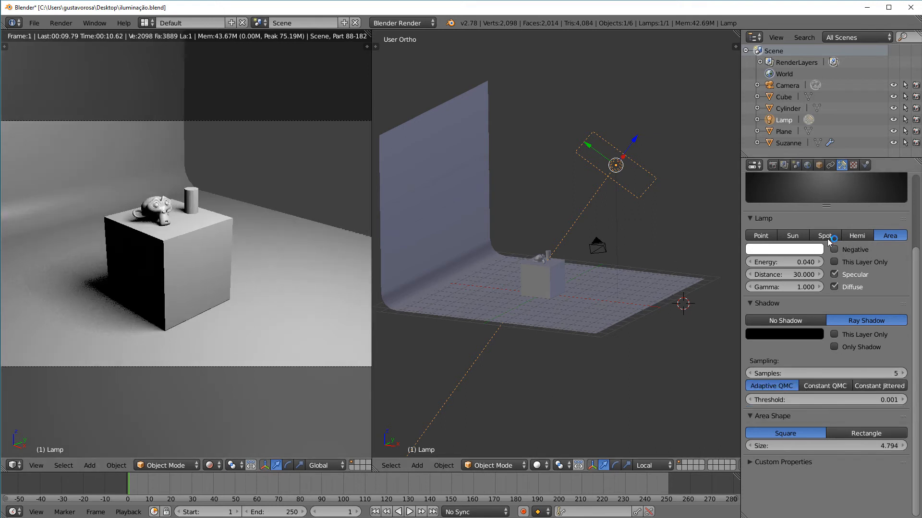
pyautogui.rightClick(603, 249)
pyautogui.moveTo(603, 248); pyautogui.dragTo(634, 212, button='middle')
pyautogui.moveTo(635, 238); pyautogui.dragTo(610, 241)
# - Add a second Area lamp to the scene and raise it well above the floor along the Z axis
pyautogui.moveTo(647, 326); pyautogui.dragTo(551, 343, button='middle')
pyautogui.hotkey('shift', 'a')
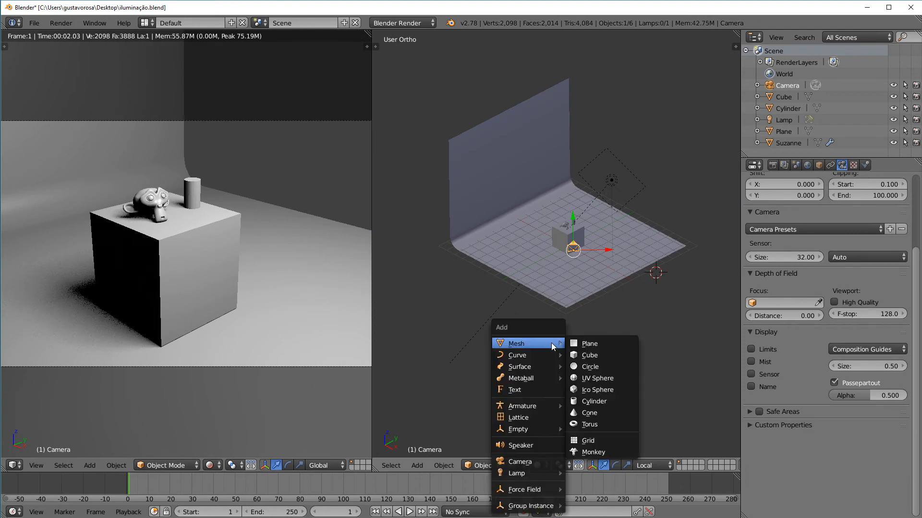
pyautogui.moveTo(544, 472)
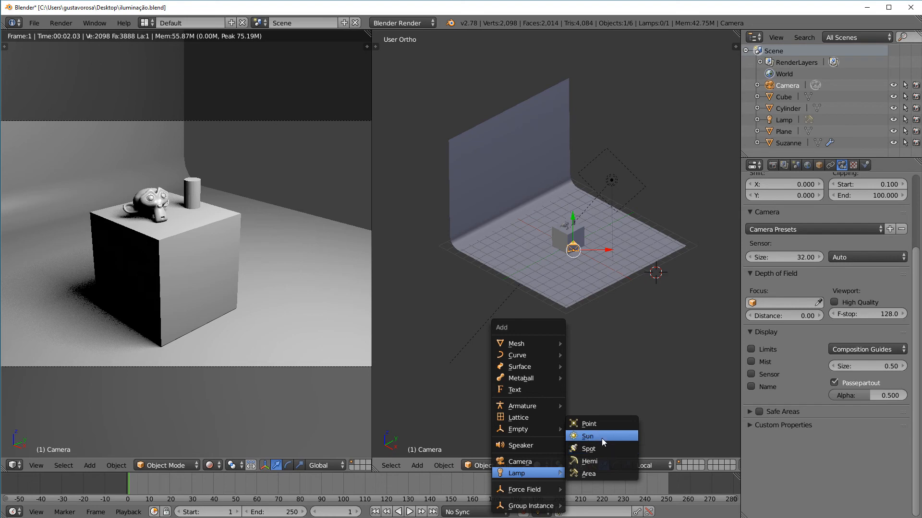
pyautogui.click(597, 472)
pyautogui.moveTo(652, 335); pyautogui.dragTo(656, 270, button='middle')
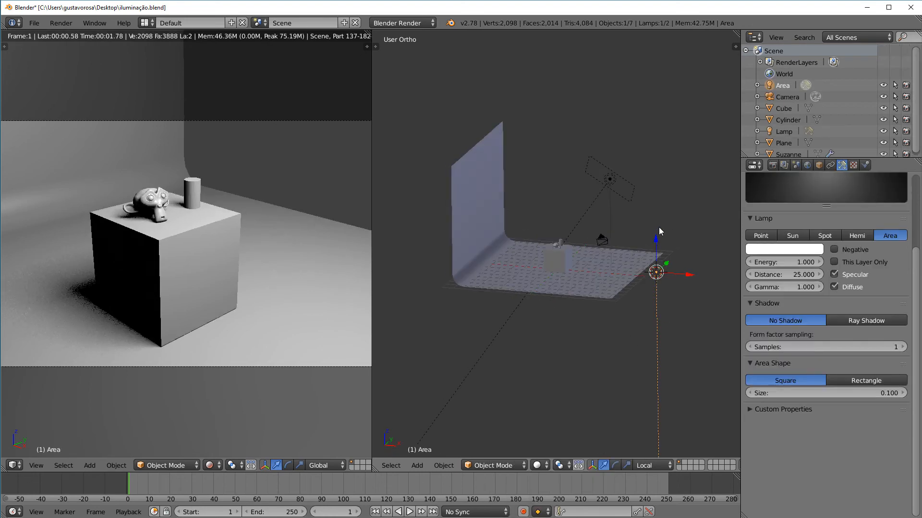
pyautogui.moveTo(659, 232); pyautogui.dragTo(670, 112)
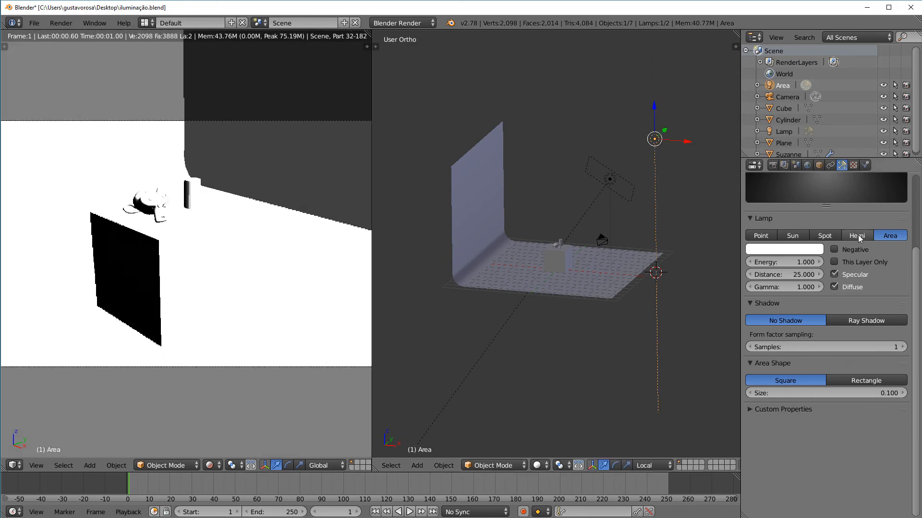
# - Delete the newly added area lamp
pyautogui.press('x')
pyautogui.click(667, 160)
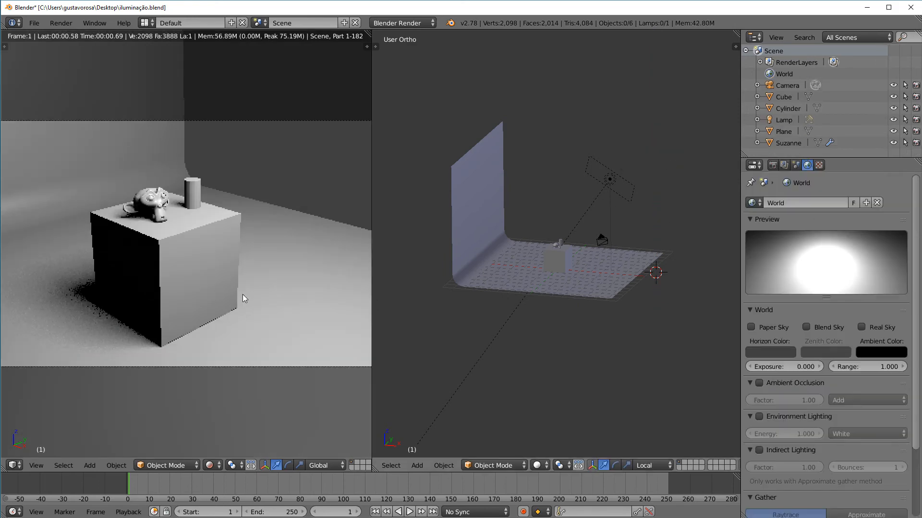
pyautogui.scroll(-2, 243, 307)
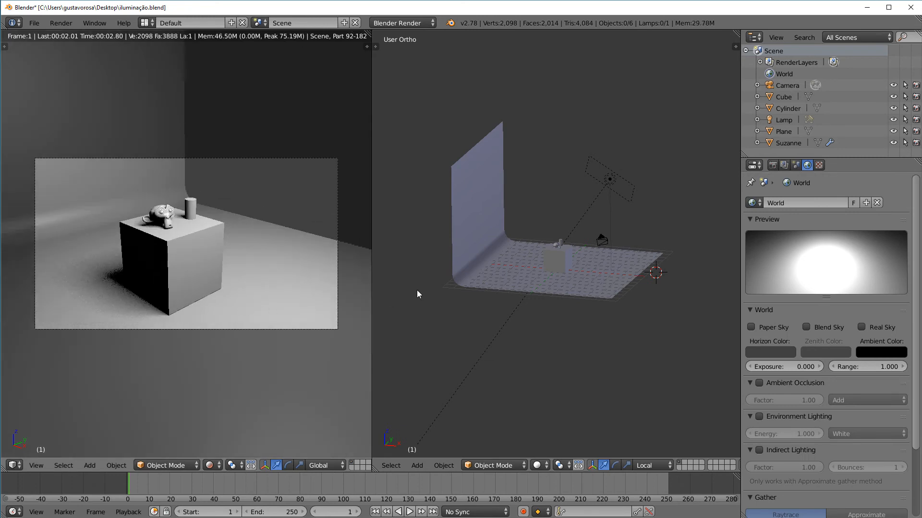
# - Select the remaining area lamp above the cube and set its energy to 0.030
pyautogui.moveTo(644, 308); pyautogui.dragTo(572, 308, button='middle')
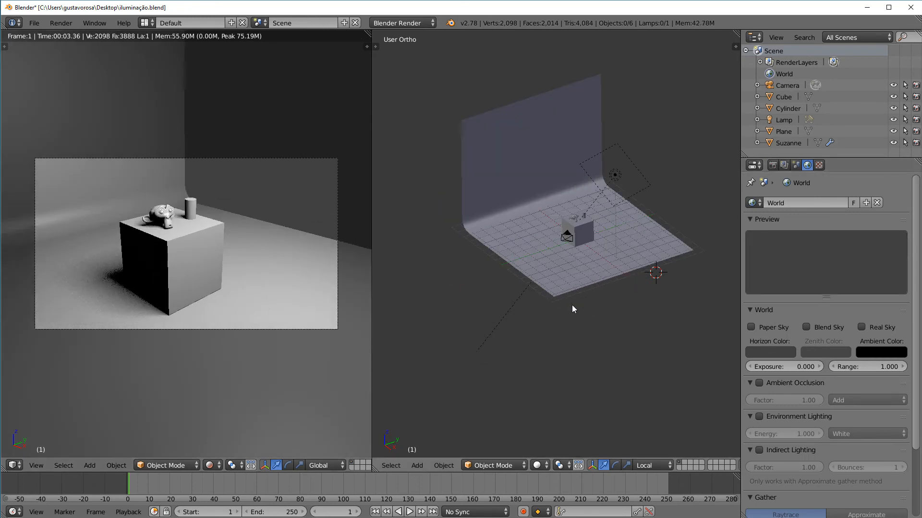
pyautogui.scroll(2, 573, 300)
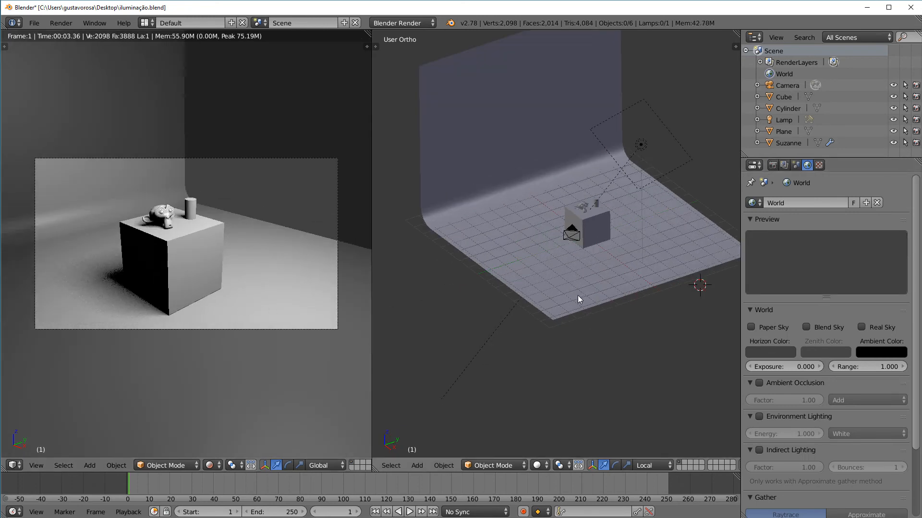
pyautogui.rightClick(643, 149)
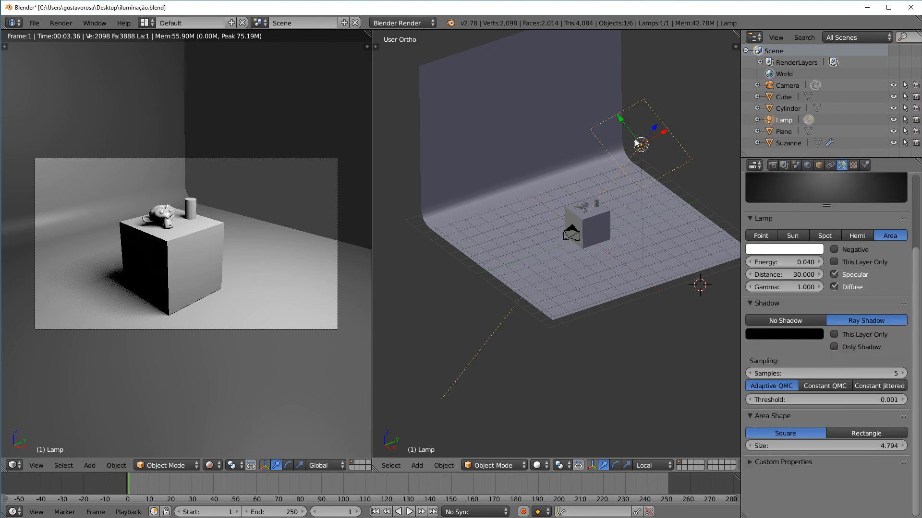
pyautogui.click(749, 263)
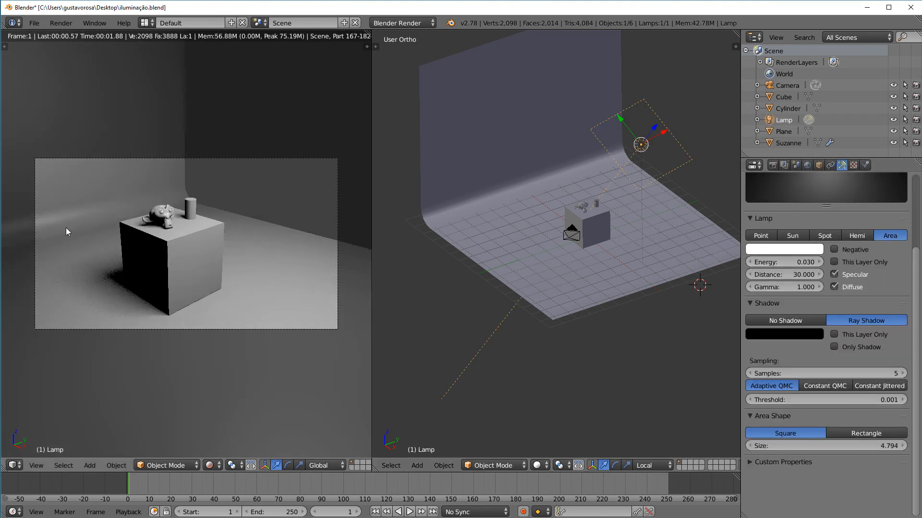
pyautogui.scroll(1, 65, 228)
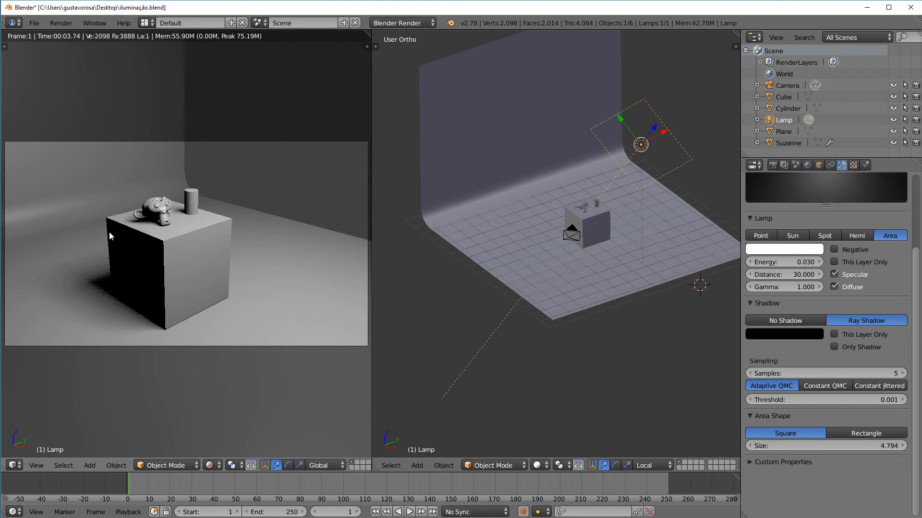
pyautogui.scroll(-1, 109, 232)
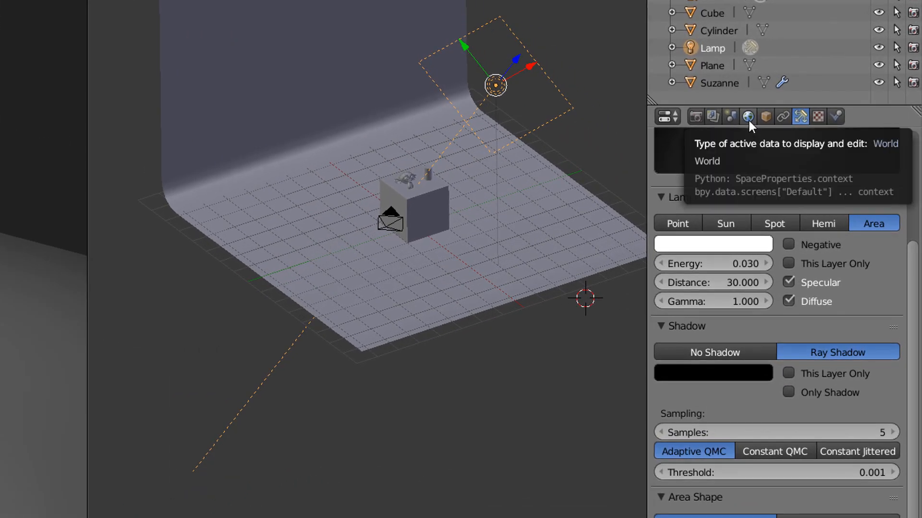
# - Enable Environment Lighting in the World settings and widen the rendered camera view
pyautogui.click(748, 118)
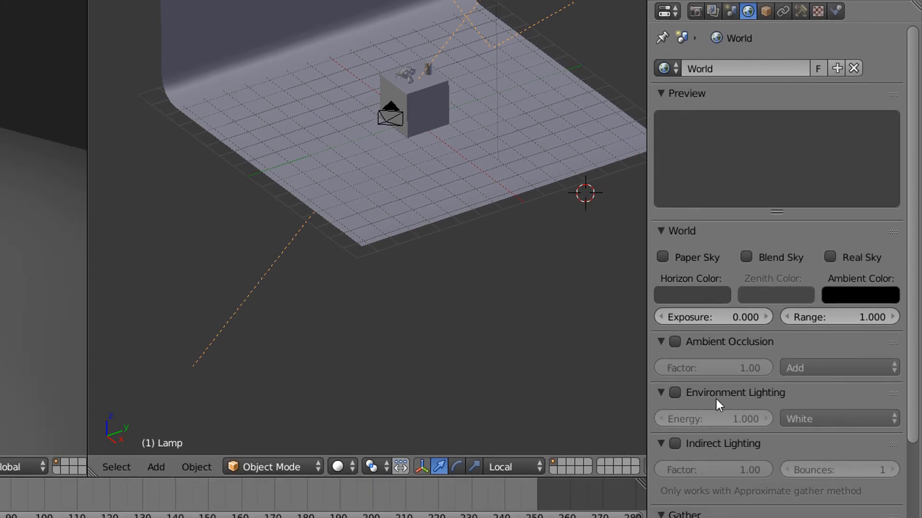
pyautogui.click(676, 393)
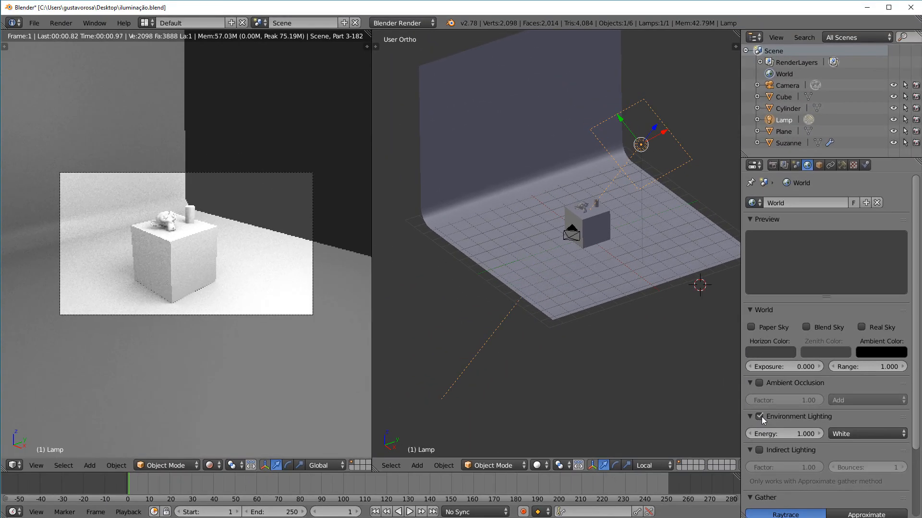
pyautogui.scroll(3, 177, 235)
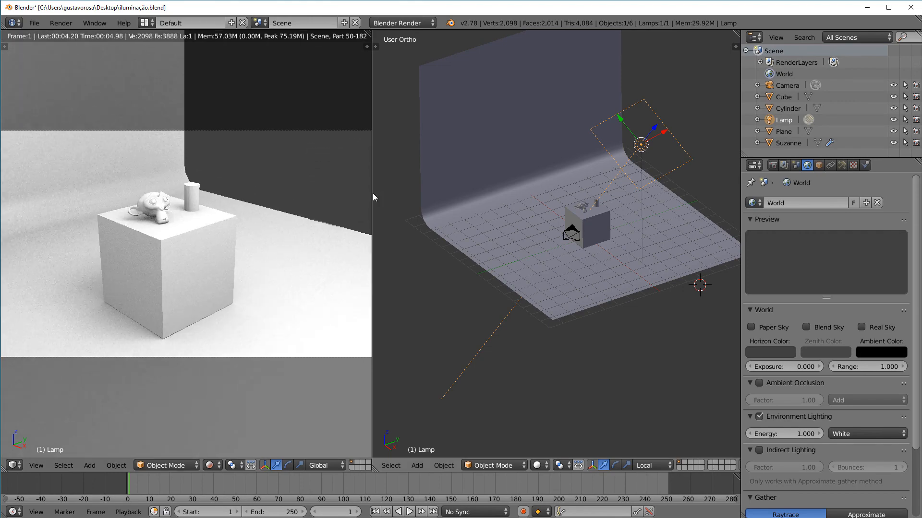
pyautogui.moveTo(373, 193); pyautogui.dragTo(523, 192)
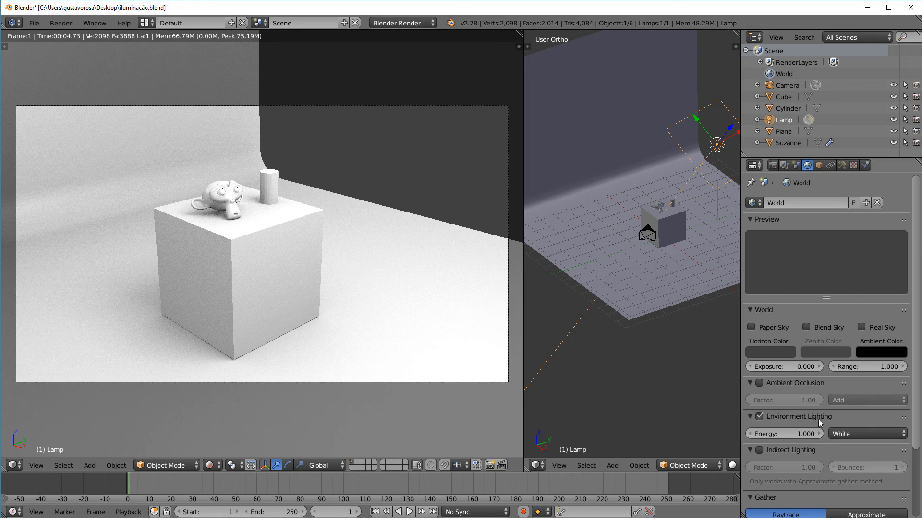
# - Switch Environment Lighting off and on again to compare the shading, and set its energy to 0.120
pyautogui.click(760, 417)
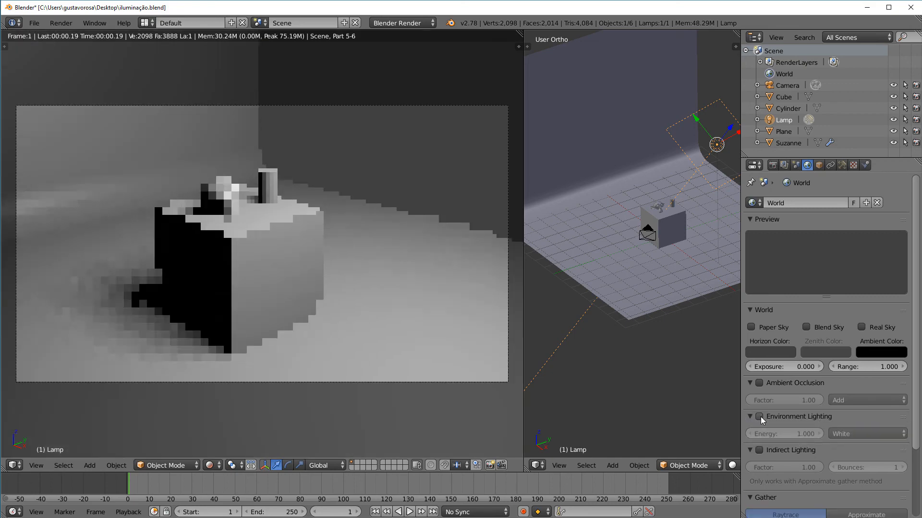
pyautogui.click(761, 416)
pyautogui.moveTo(801, 434); pyautogui.dragTo(759, 434)
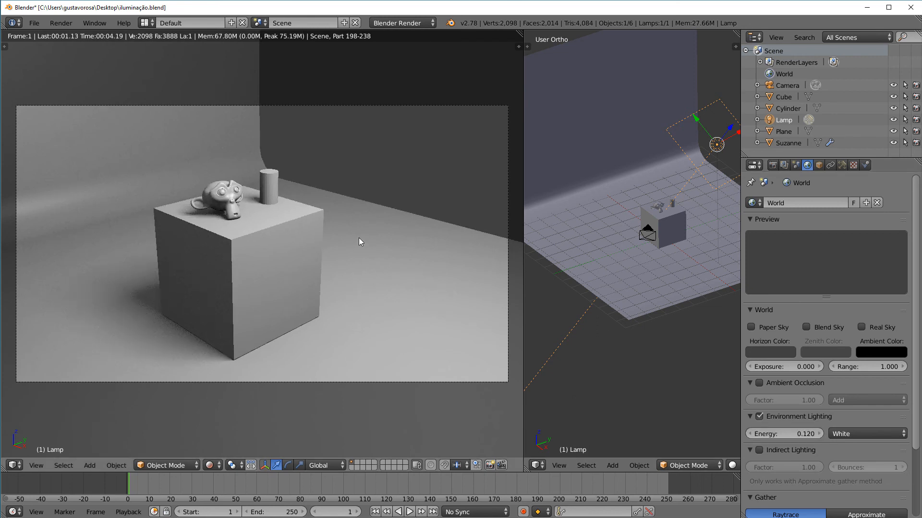
pyautogui.scroll(-1, 358, 242)
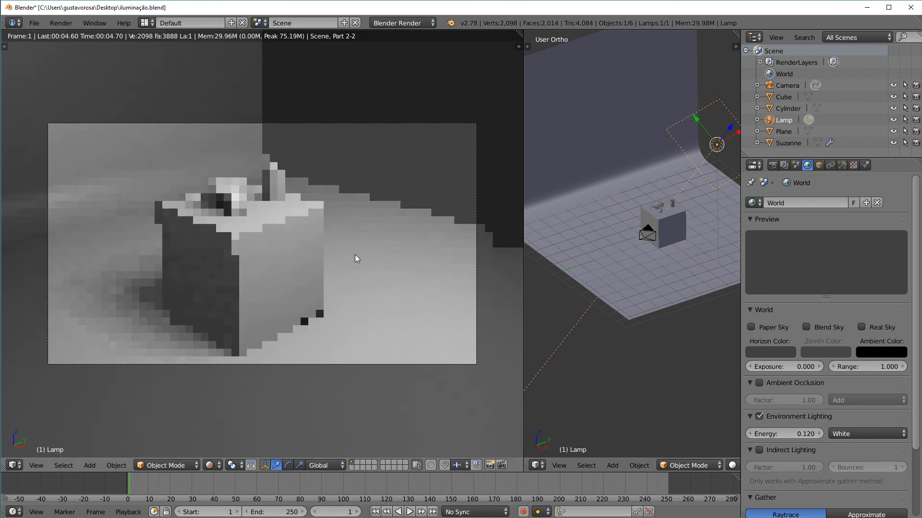
# - Render the still image of the scene and switch the render result area back to the 3D View
pyautogui.click(774, 166)
pyautogui.click(776, 216)
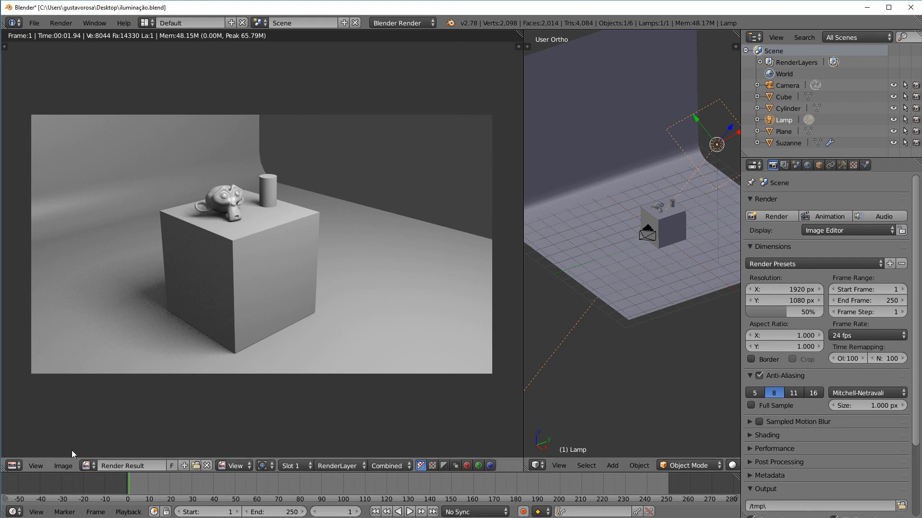
pyautogui.click(13, 465)
pyautogui.click(24, 499)
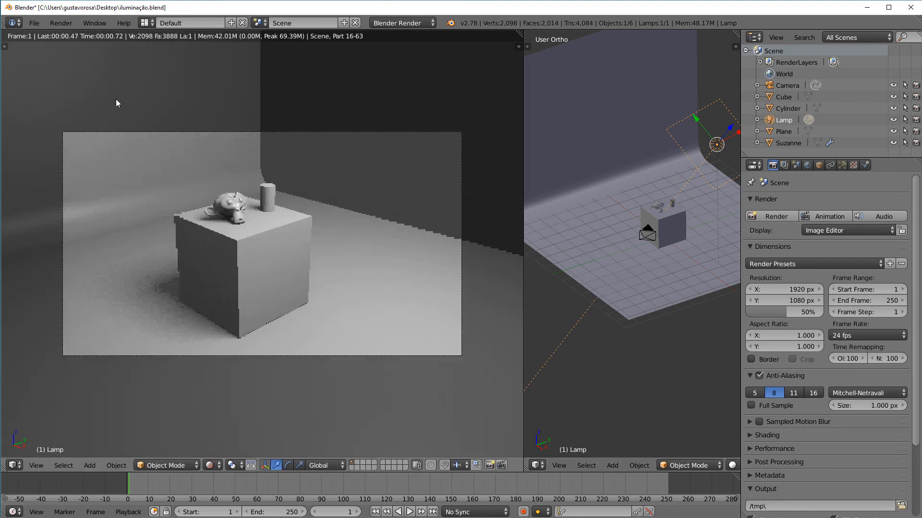
# - Save the scene over the existing iluminação.blend file in the Desktop folder
pyautogui.click(34, 24)
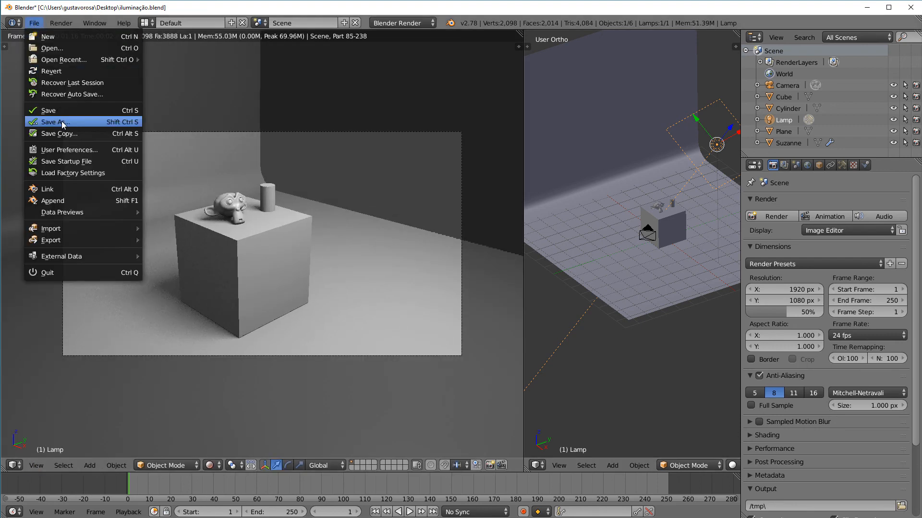
pyautogui.click(89, 123)
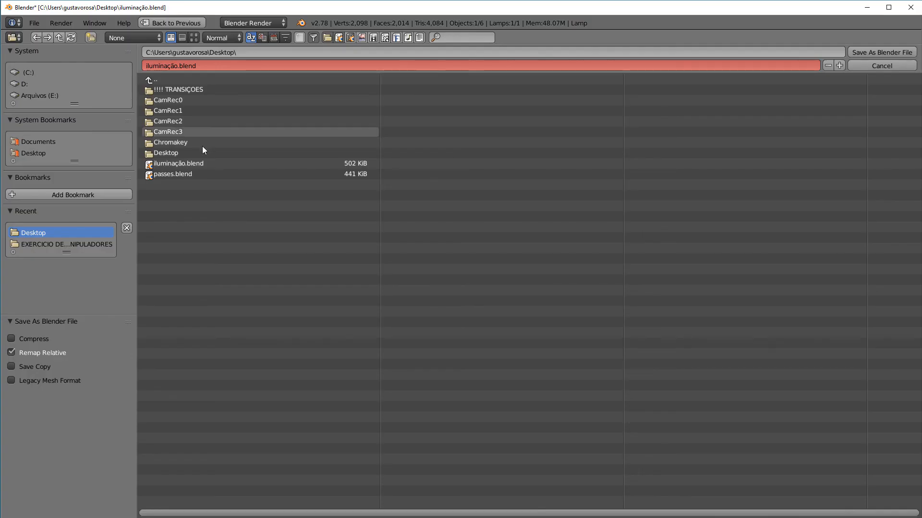
pyautogui.doubleClick(180, 164)
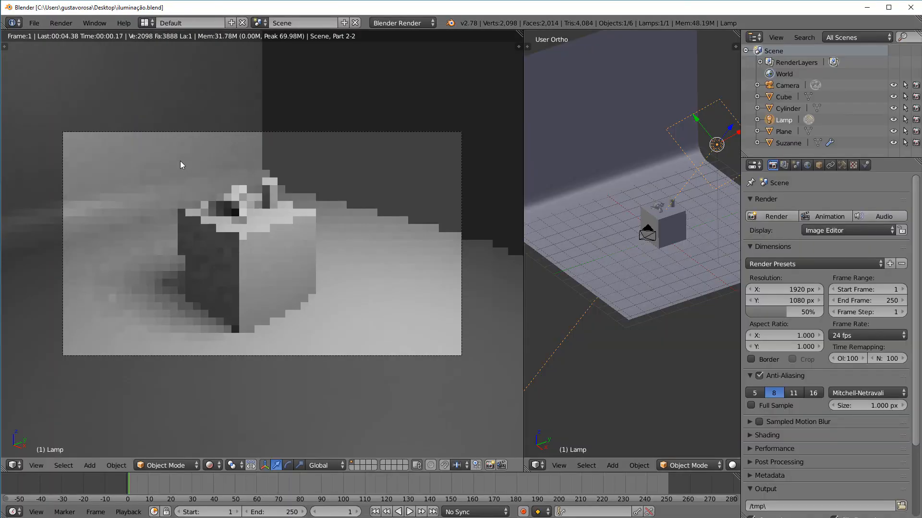